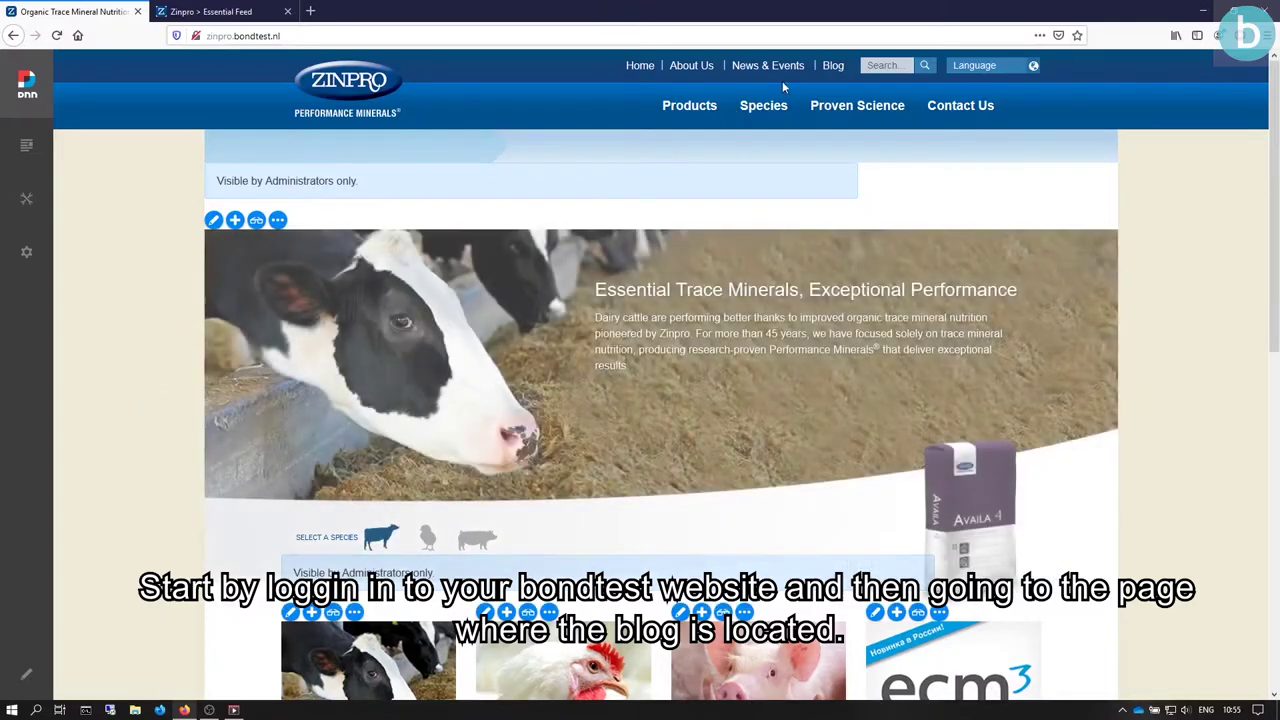
Go to the Blog page and start a new article from the article list's Add article button.
{"action": "left_click", "coordinate": [833, 66]}
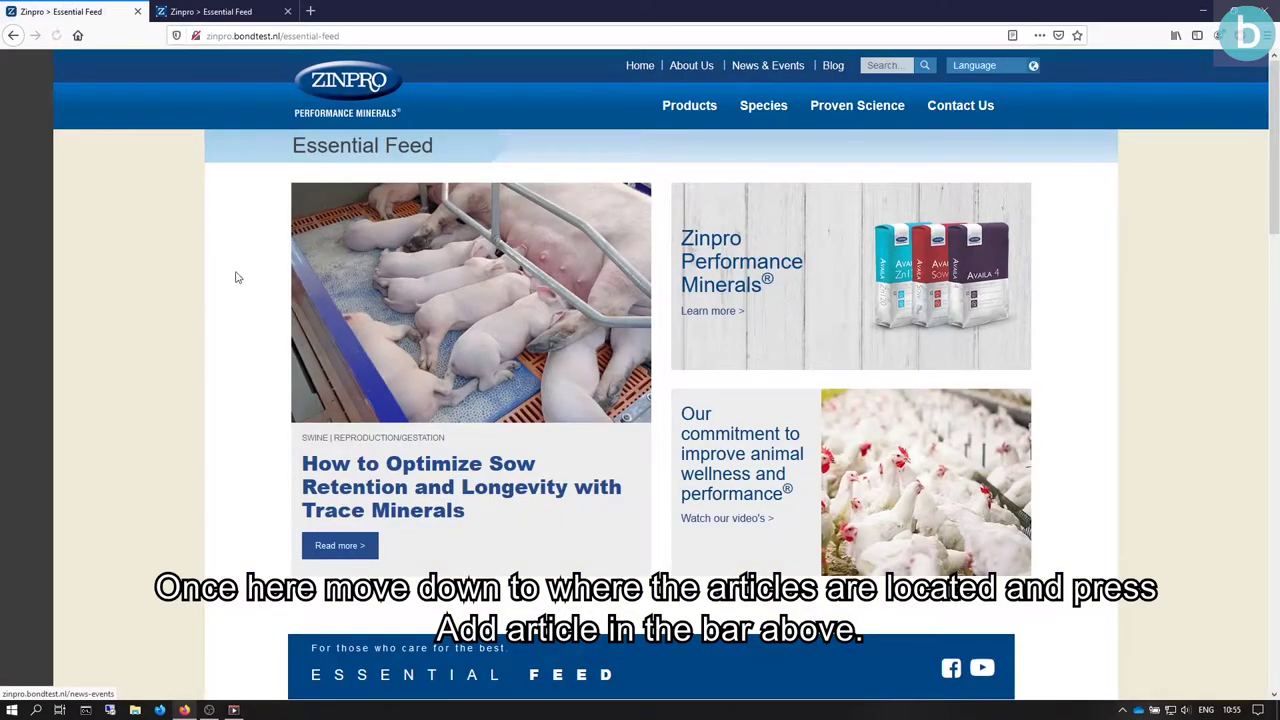
{"action": "scroll", "coordinate": [230, 280], "scroll_direction": "down", "scroll_amount": 3}
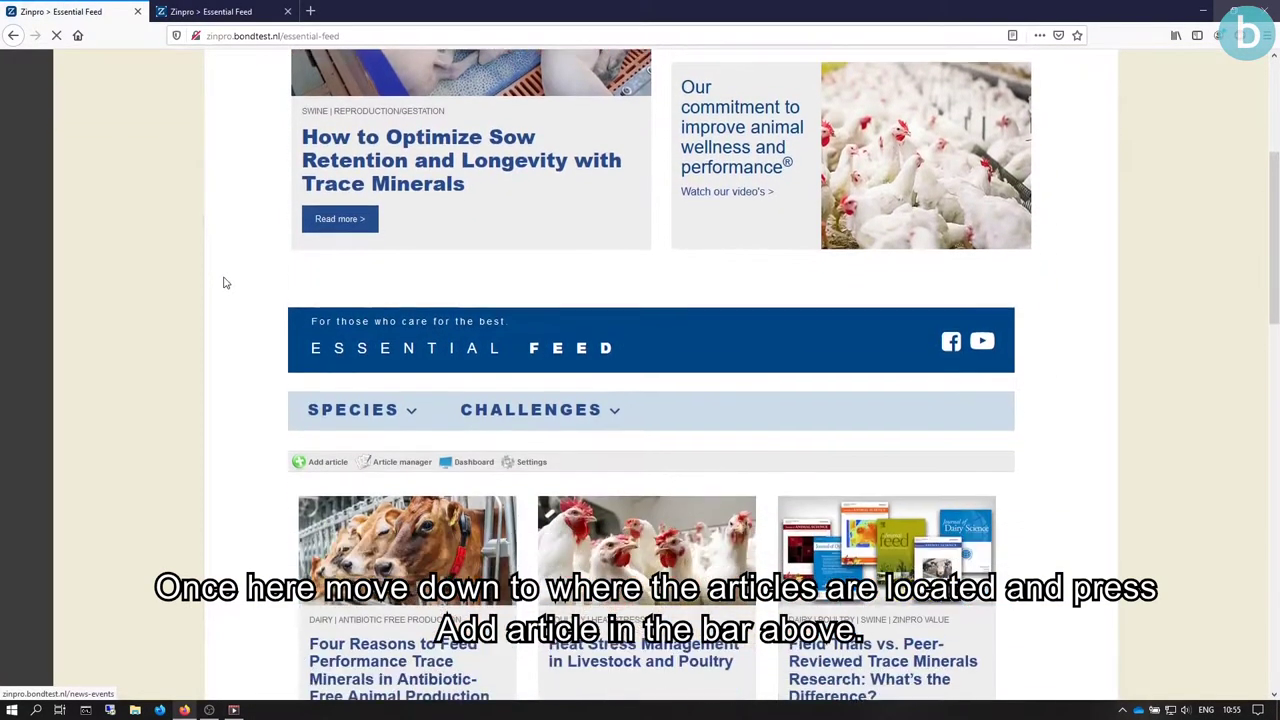
{"action": "scroll", "coordinate": [225, 283], "scroll_direction": "down", "scroll_amount": 3}
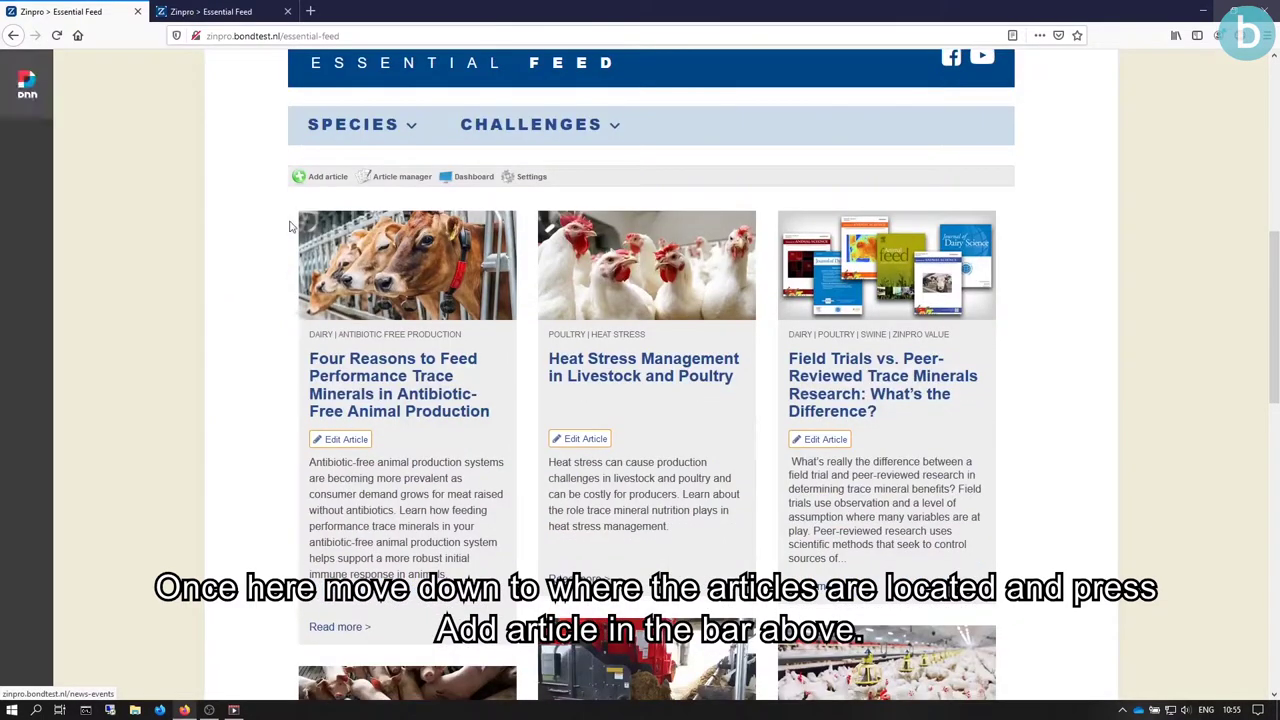
{"action": "left_click", "coordinate": [326, 177]}
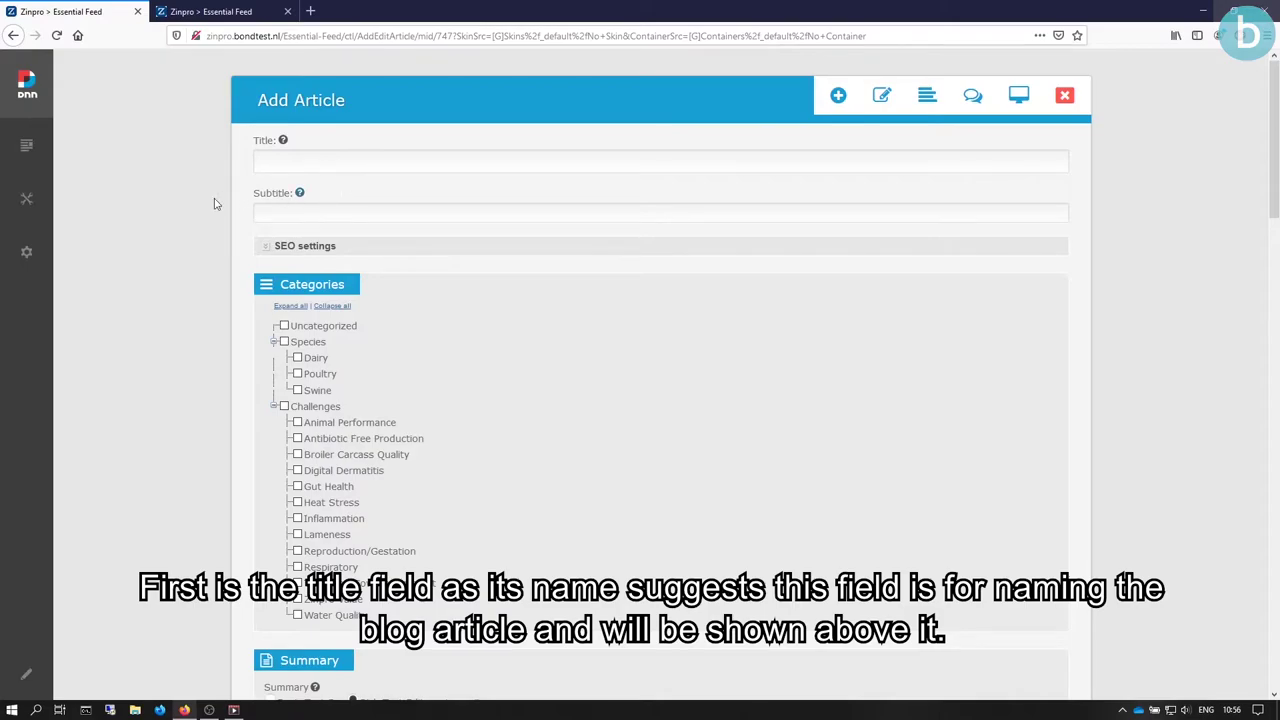
Enter 'Demo article' as the article title.
{"action": "left_click", "coordinate": [304, 161]}
{"action": "type", "text": "Demo artic"}
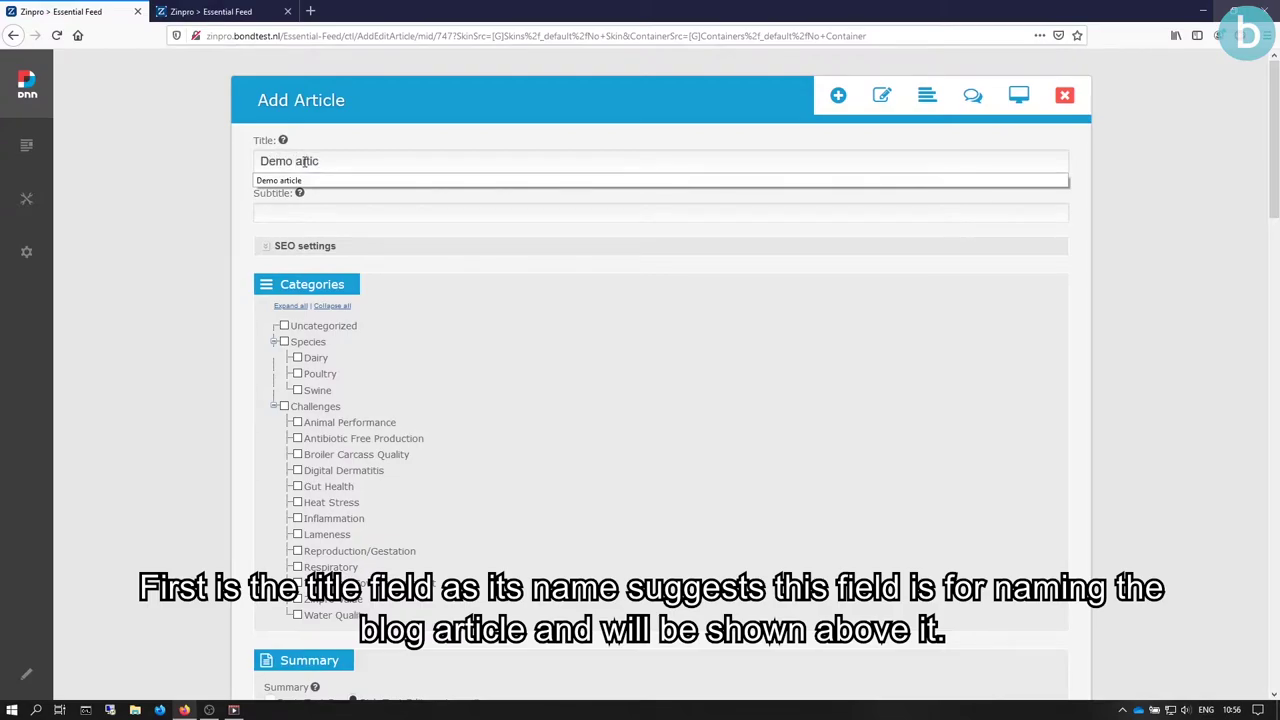
{"action": "type", "text": "le"}
{"action": "left_click", "coordinate": [208, 207]}
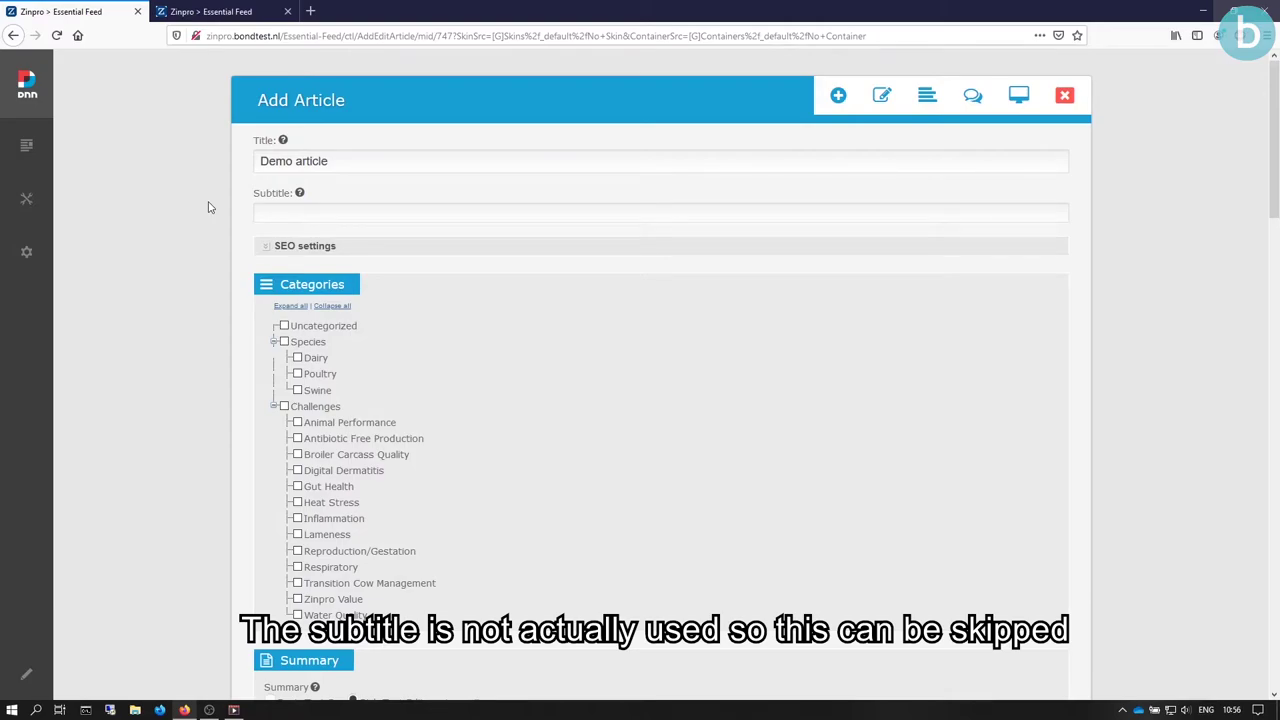
{"action": "scroll", "coordinate": [208, 207], "scroll_direction": "down", "scroll_amount": 2}
{"action": "scroll", "coordinate": [208, 207], "scroll_direction": "up", "scroll_amount": 2}
{"action": "scroll", "coordinate": [238, 234], "scroll_direction": "down", "scroll_amount": 1}
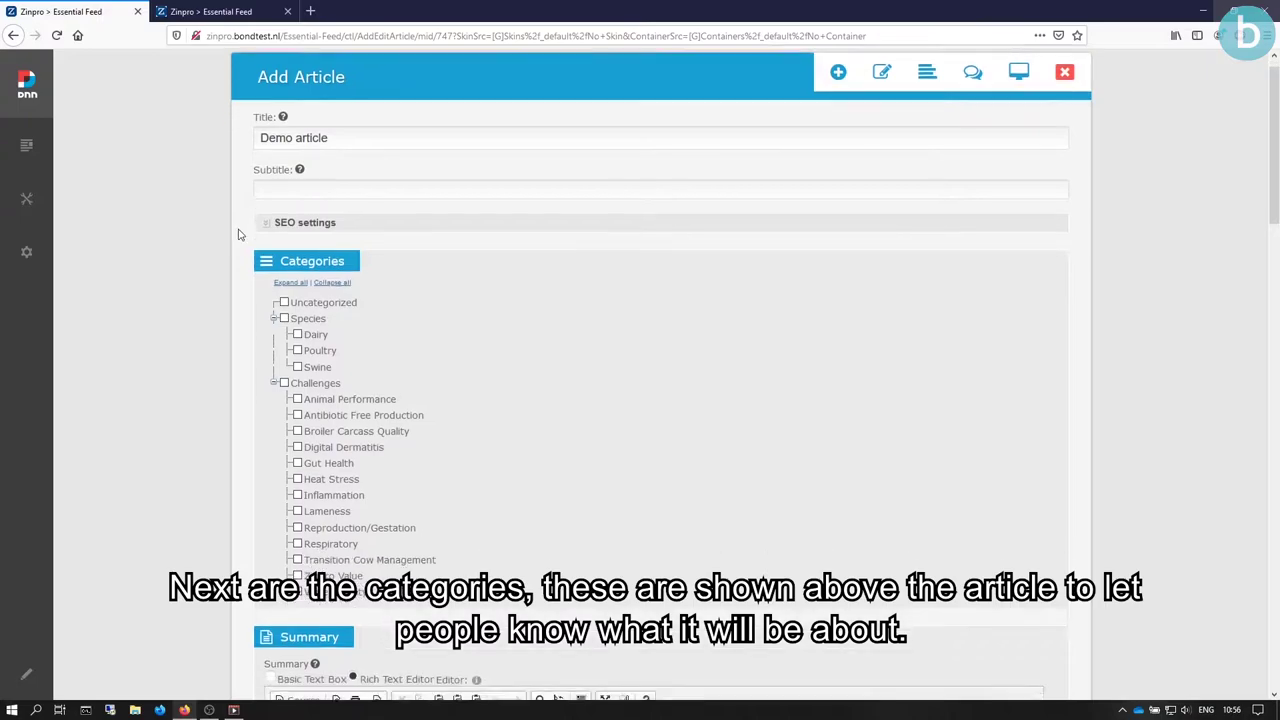
{"action": "scroll", "coordinate": [238, 234], "scroll_direction": "down", "scroll_amount": 1}
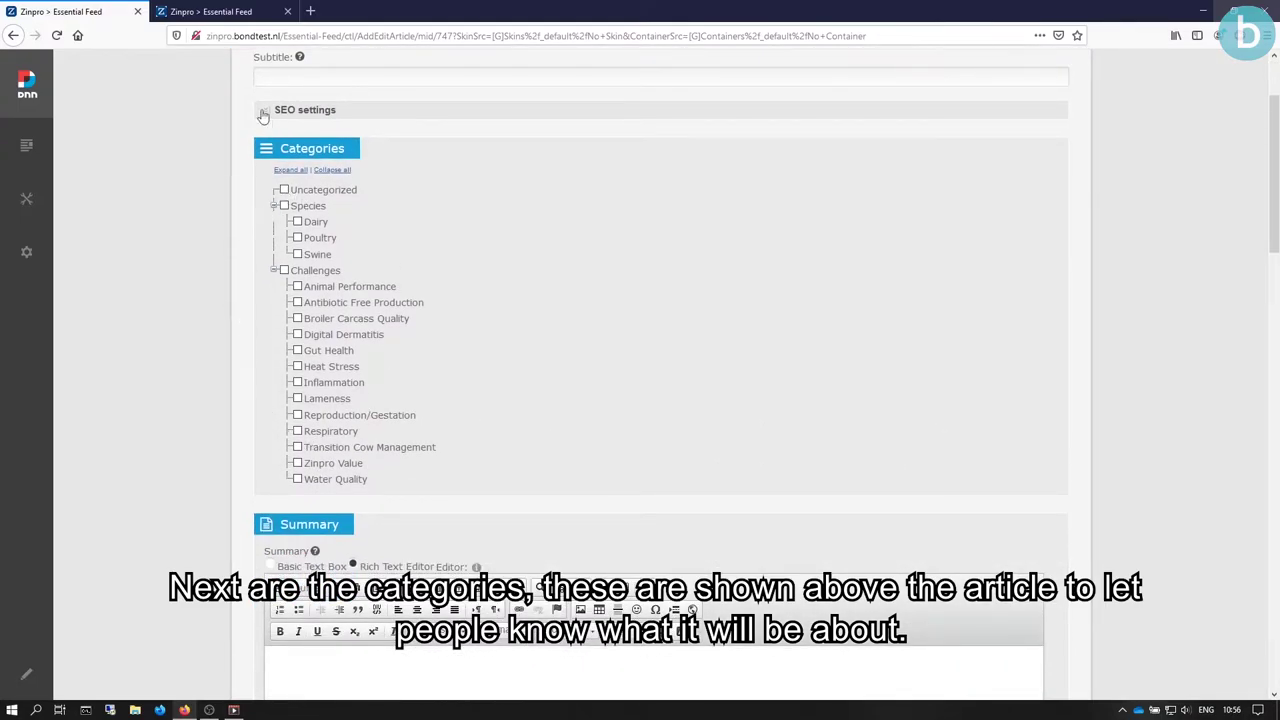
Compare category labels on the live blog listing, then assign the Dairy category.
{"action": "left_click", "coordinate": [243, 12]}
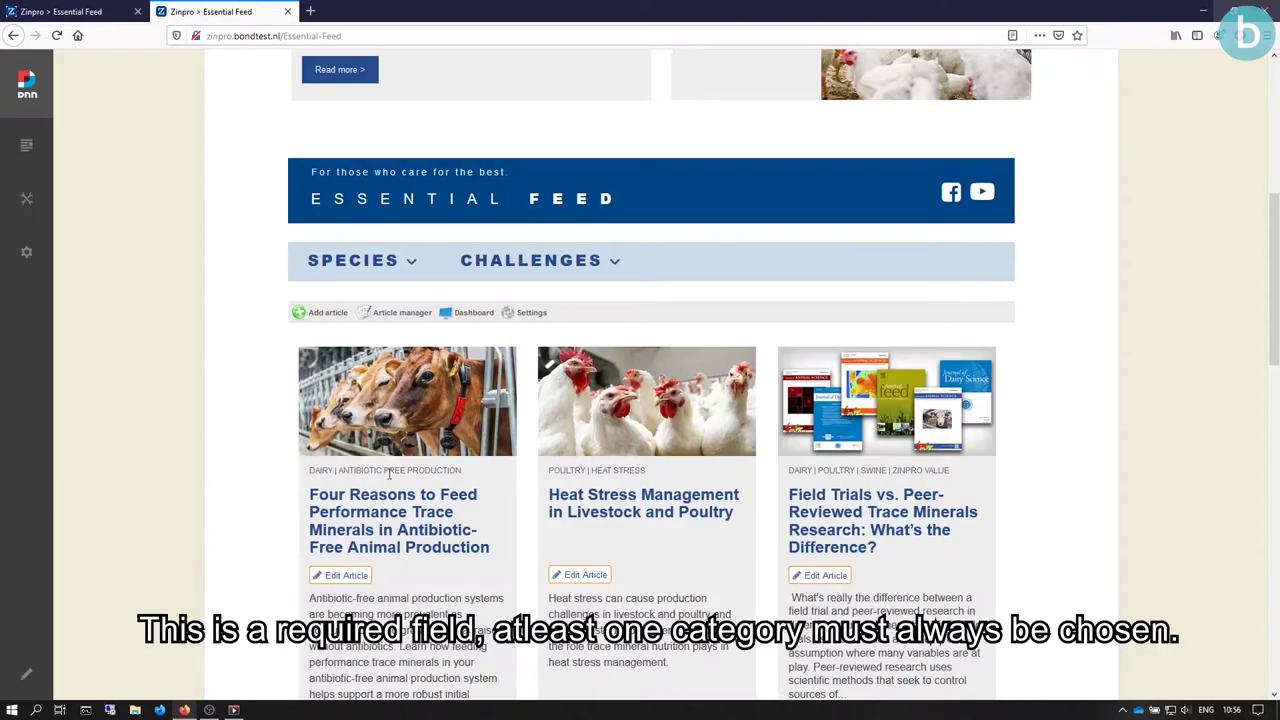
{"action": "left_click_drag", "start_coordinate": [461, 472], "coordinate": [300, 477]}
{"action": "left_click", "coordinate": [277, 477]}
{"action": "left_click", "coordinate": [50, 11]}
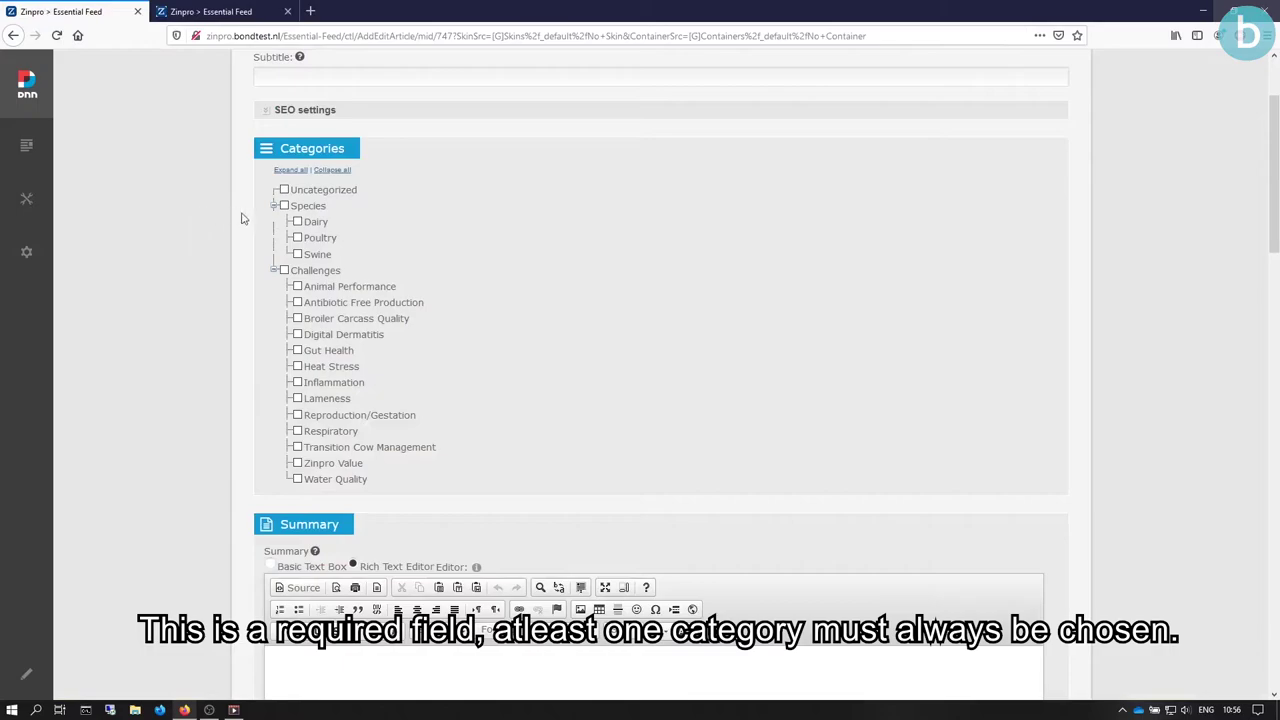
{"action": "left_click", "coordinate": [297, 221]}
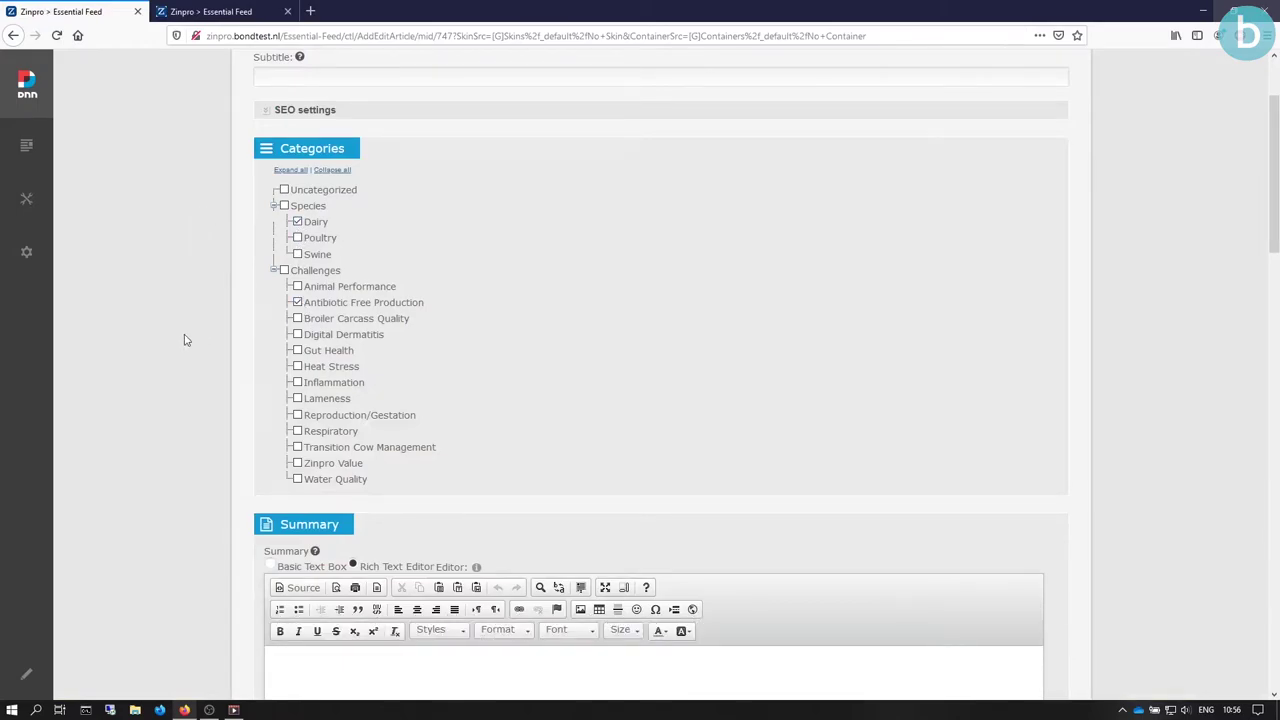
Write the summary 'Summary article', checking where summaries appear in the blog listing.
{"action": "scroll", "coordinate": [184, 340], "scroll_direction": "down", "scroll_amount": 1}
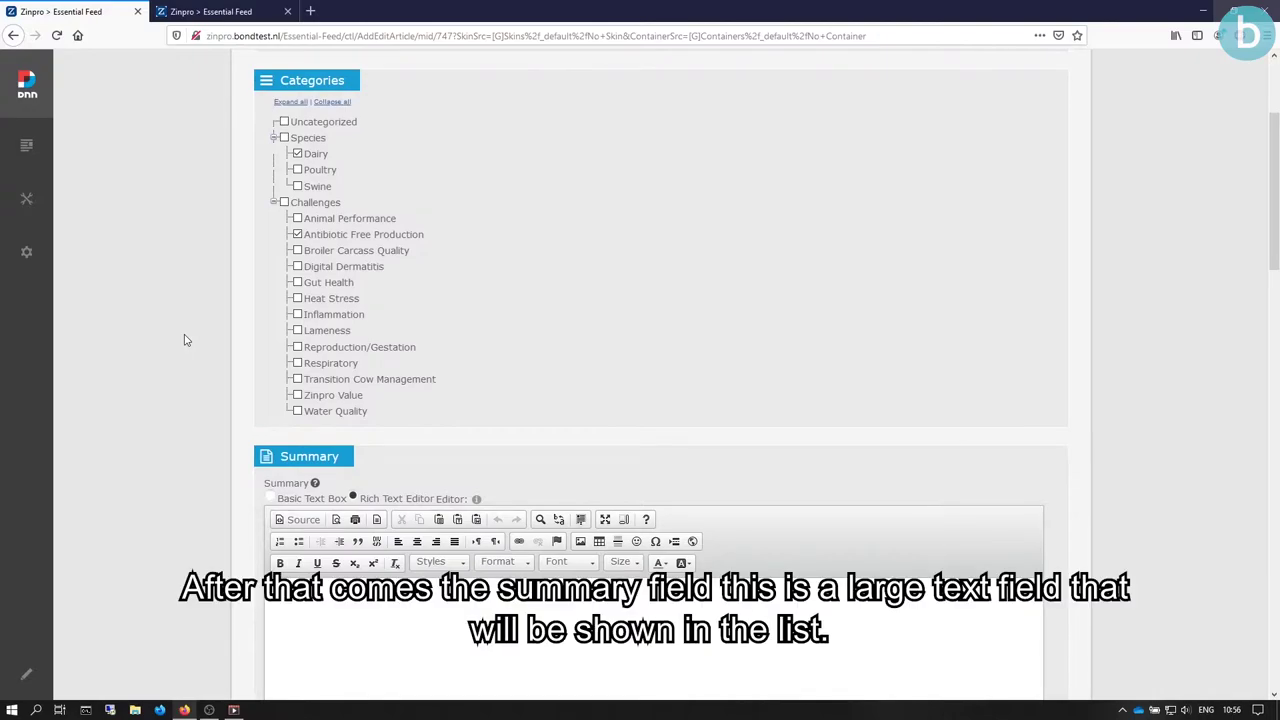
{"action": "scroll", "coordinate": [184, 340], "scroll_direction": "down", "scroll_amount": 5}
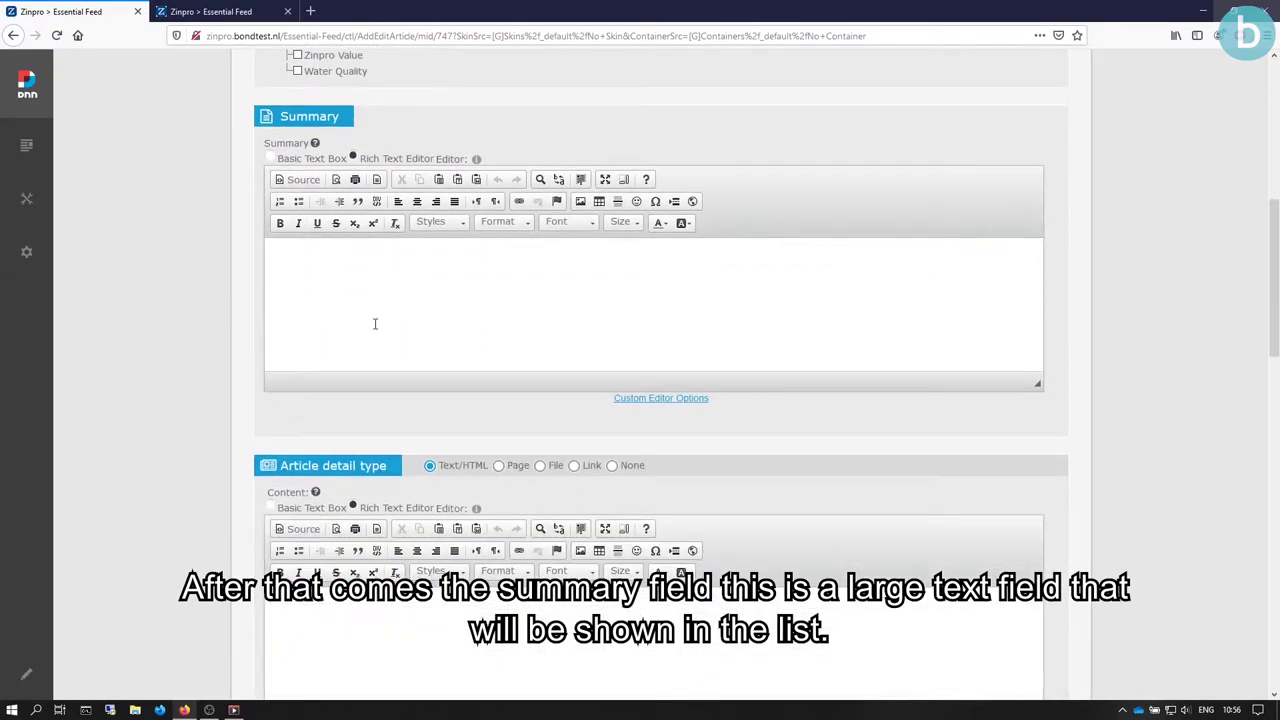
{"action": "left_click", "coordinate": [366, 314]}
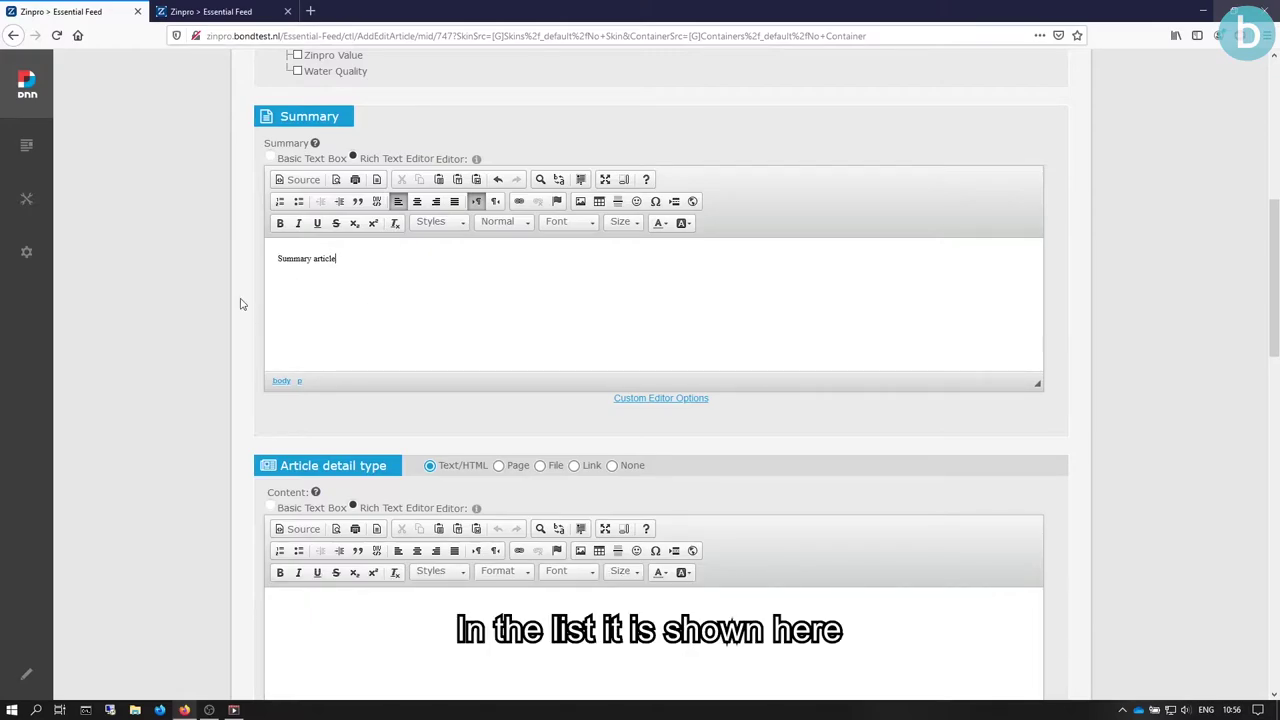
{"action": "left_click", "coordinate": [210, 11]}
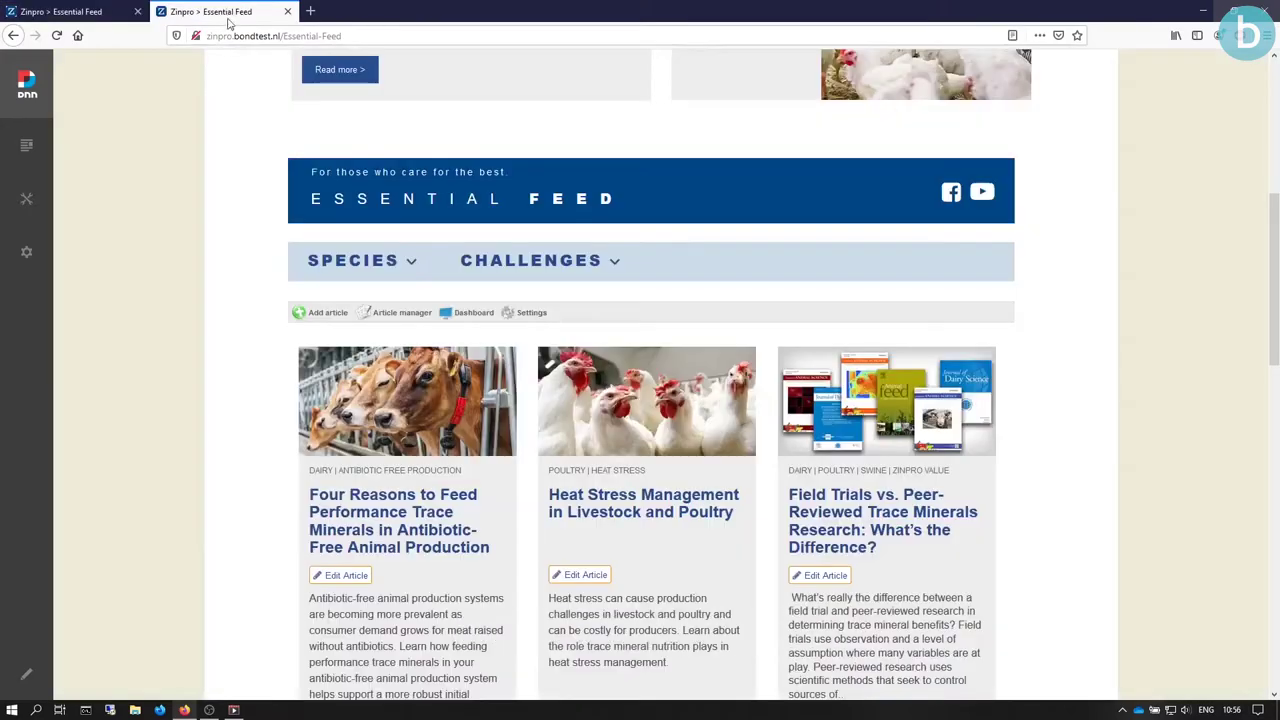
{"action": "scroll", "coordinate": [260, 430], "scroll_direction": "down", "scroll_amount": 2}
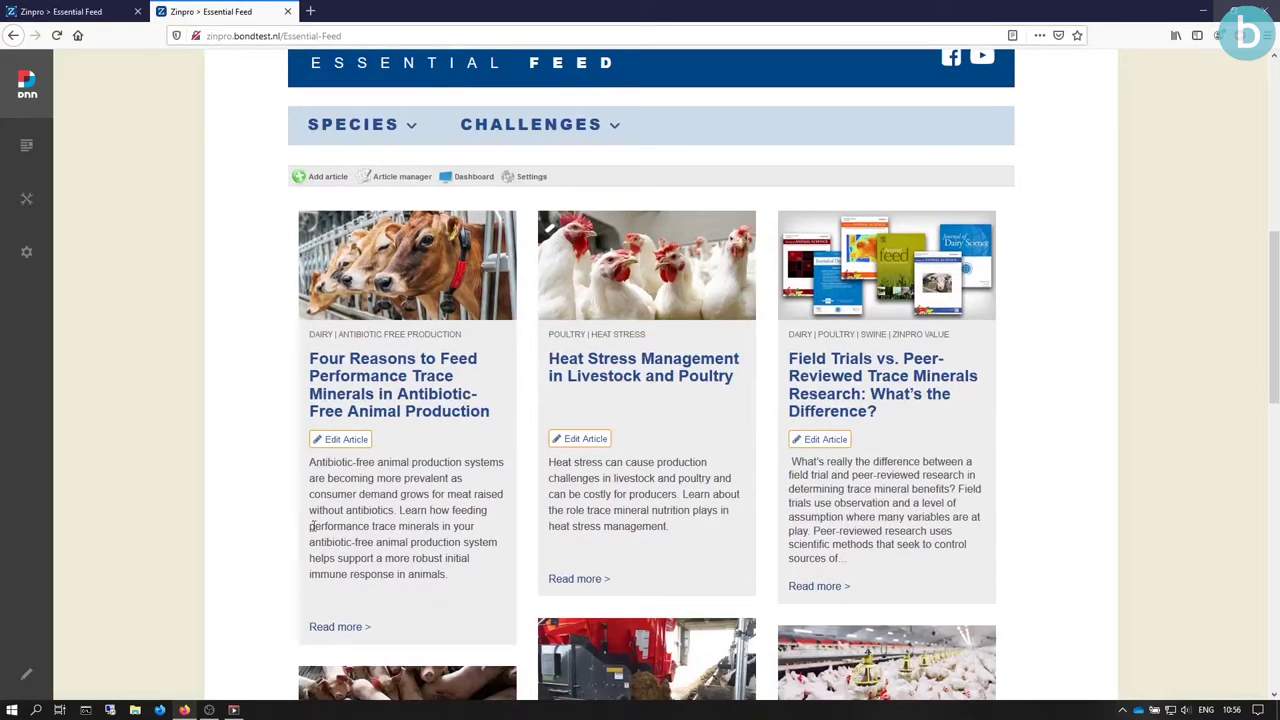
{"action": "left_click", "coordinate": [94, 11]}
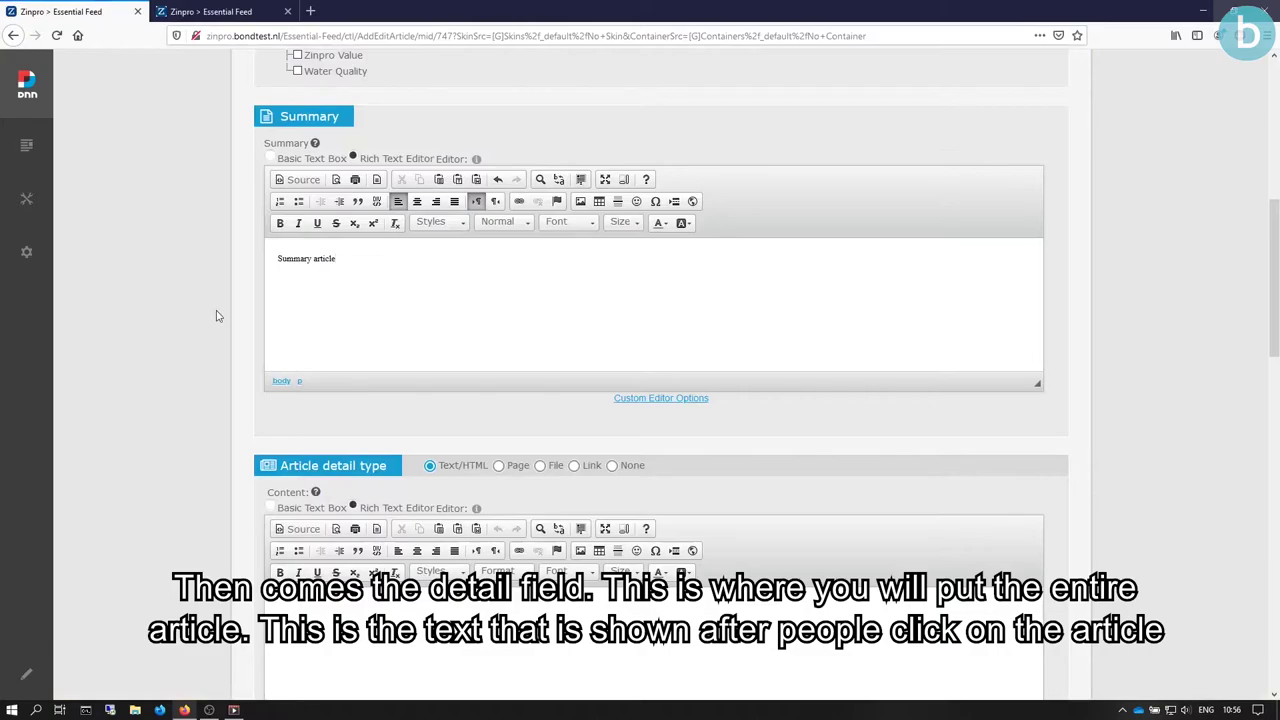
Enter the main content 'The article itself', correcting a mistyped character.
{"action": "scroll", "coordinate": [218, 316], "scroll_direction": "down", "scroll_amount": 5}
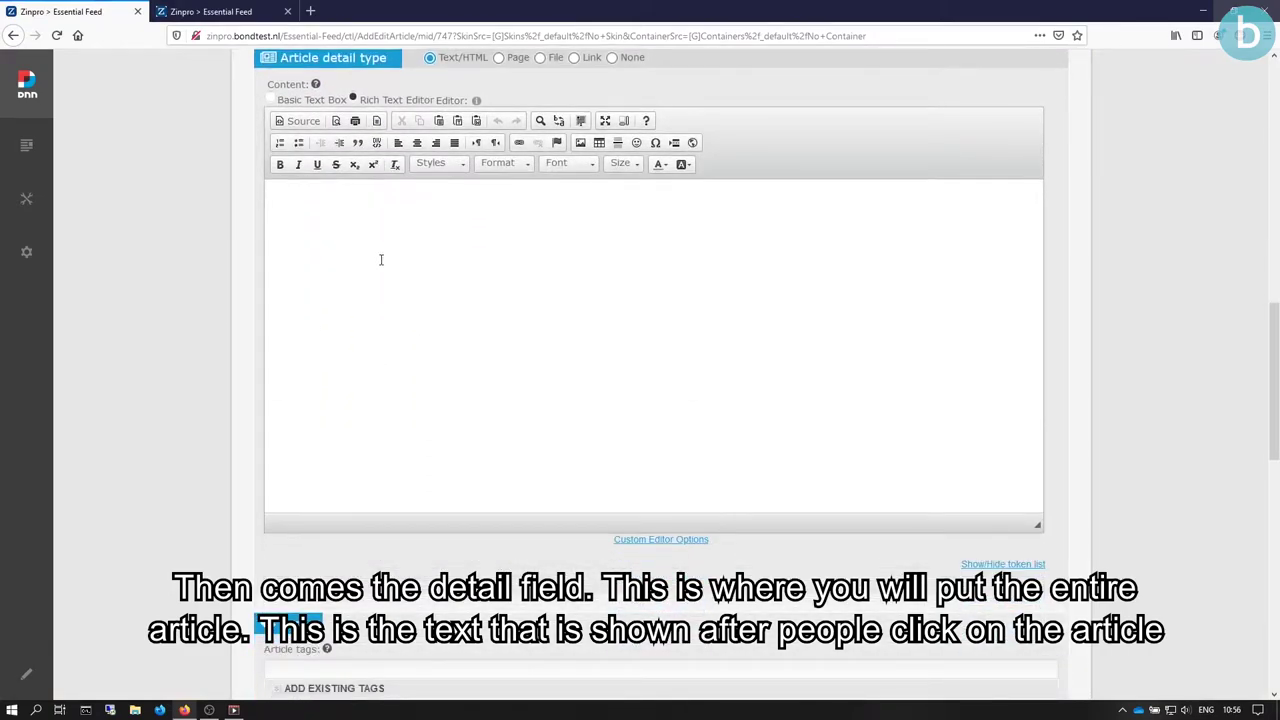
{"action": "left_click", "coordinate": [380, 260]}
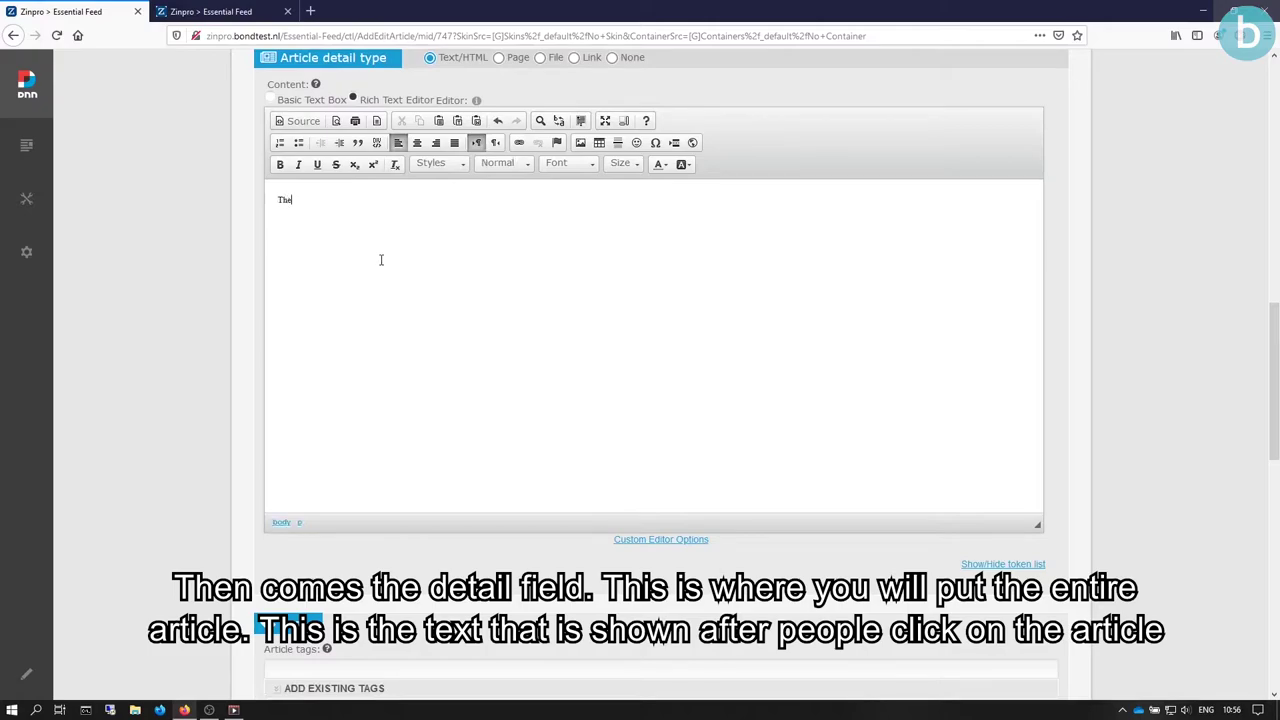
{"action": "type", "text": "The artu"}
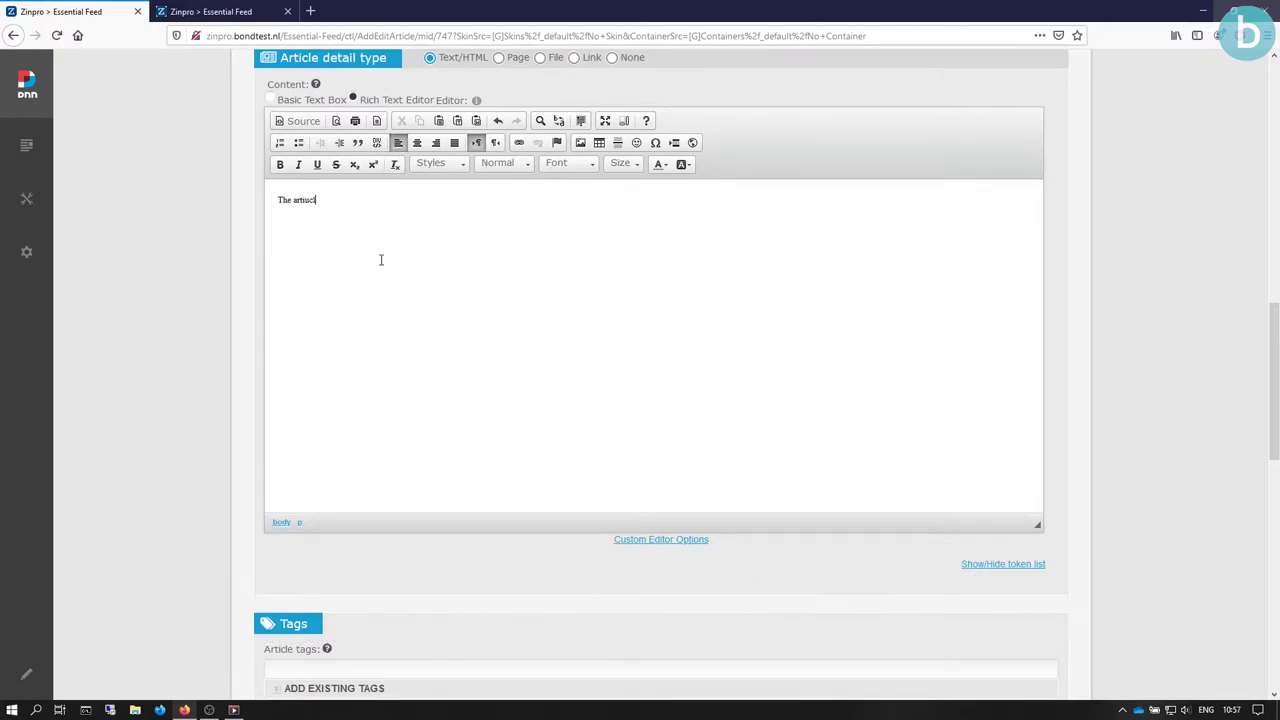
{"action": "key", "text": "BackSpace"}
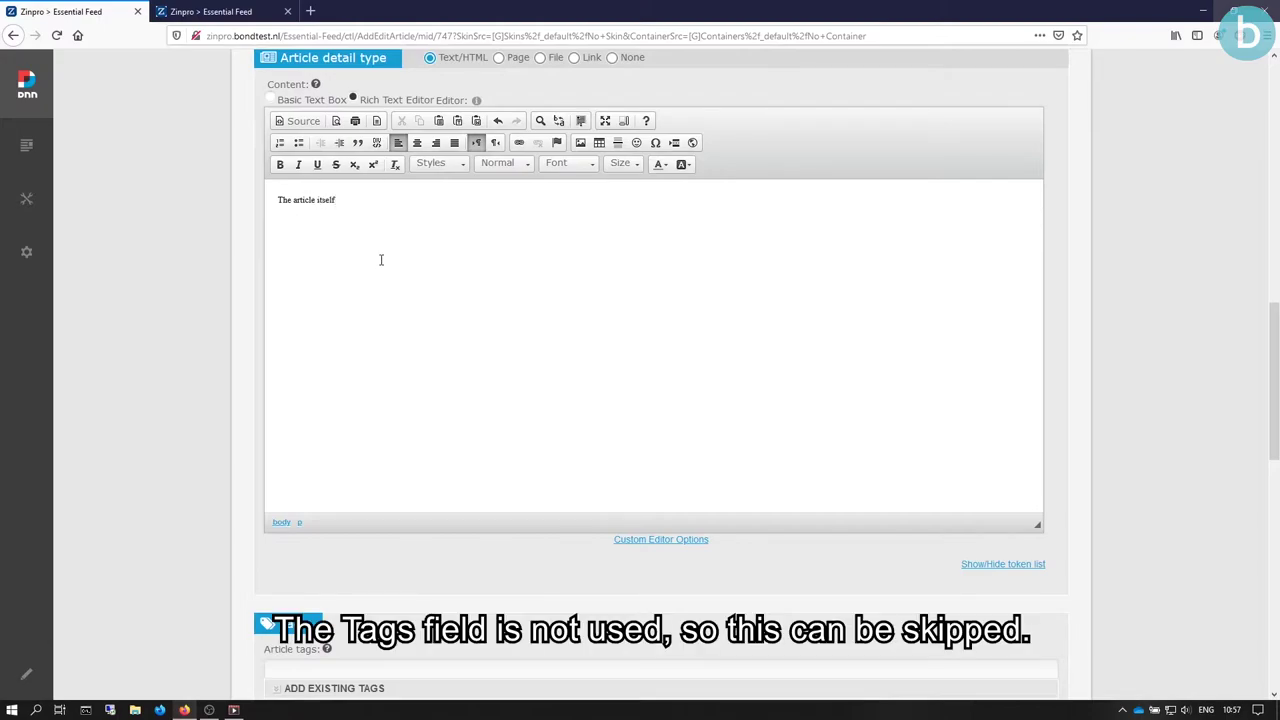
Add an image gallery in the Gallery Panel, then move past the Documents and Links sections.
{"action": "scroll", "coordinate": [249, 312], "scroll_direction": "down", "scroll_amount": 3}
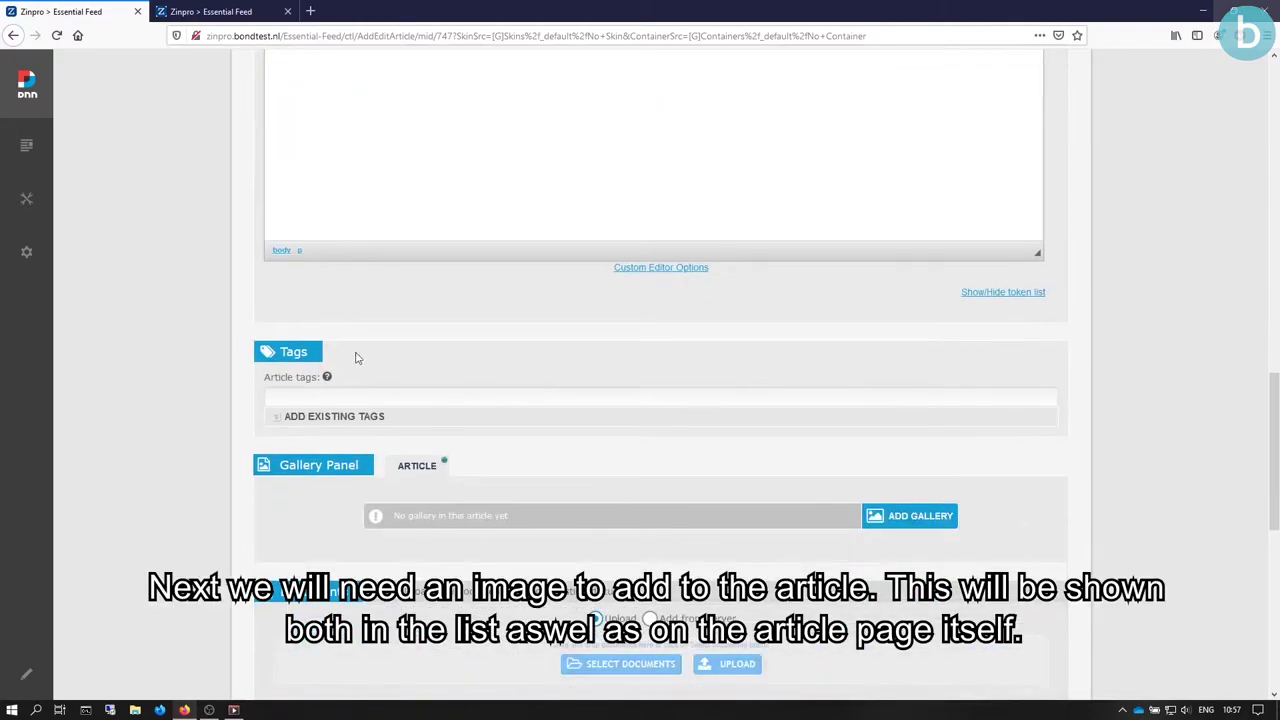
{"action": "scroll", "coordinate": [237, 379], "scroll_direction": "down", "scroll_amount": 2}
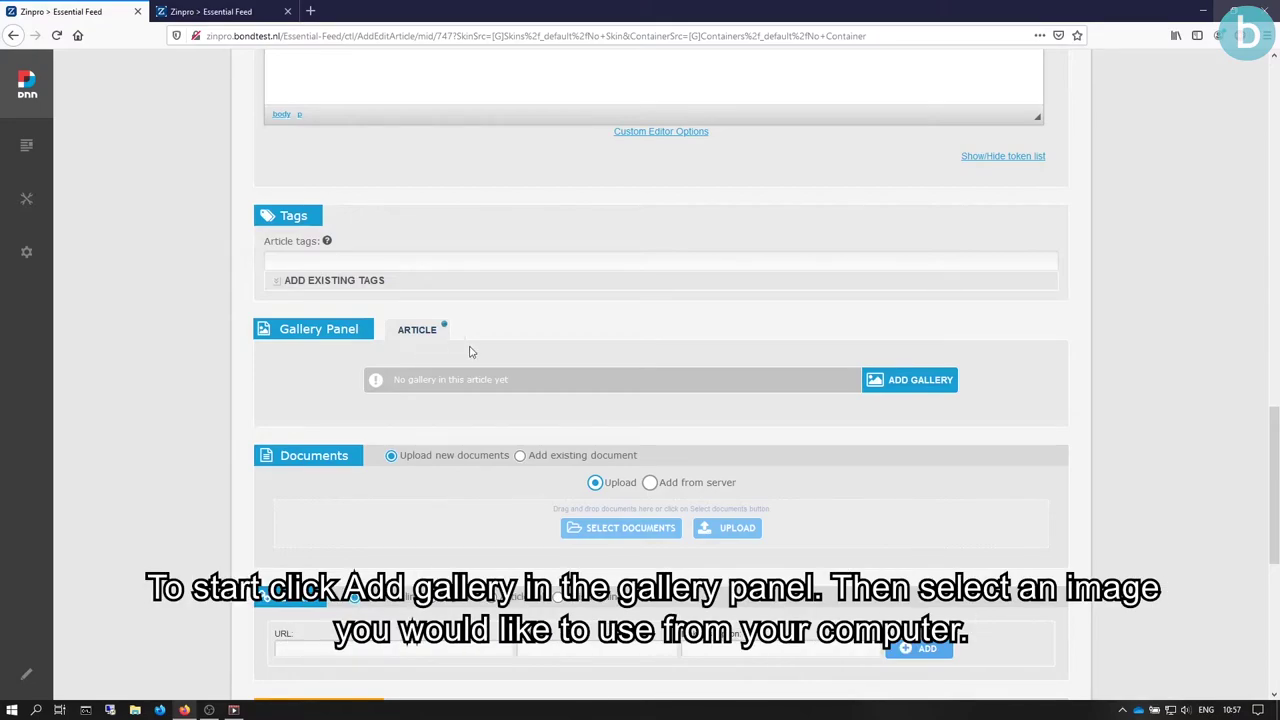
{"action": "left_click", "coordinate": [911, 386]}
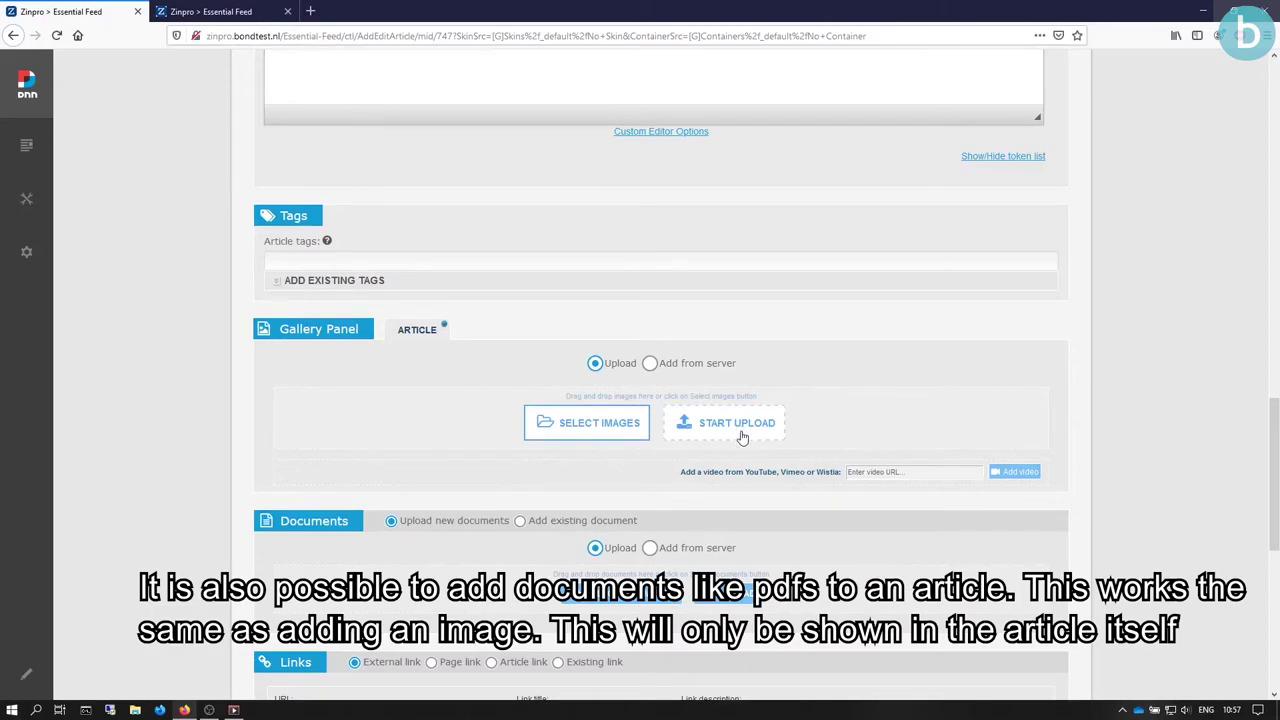
{"action": "scroll", "coordinate": [423, 470], "scroll_direction": "down", "scroll_amount": 3}
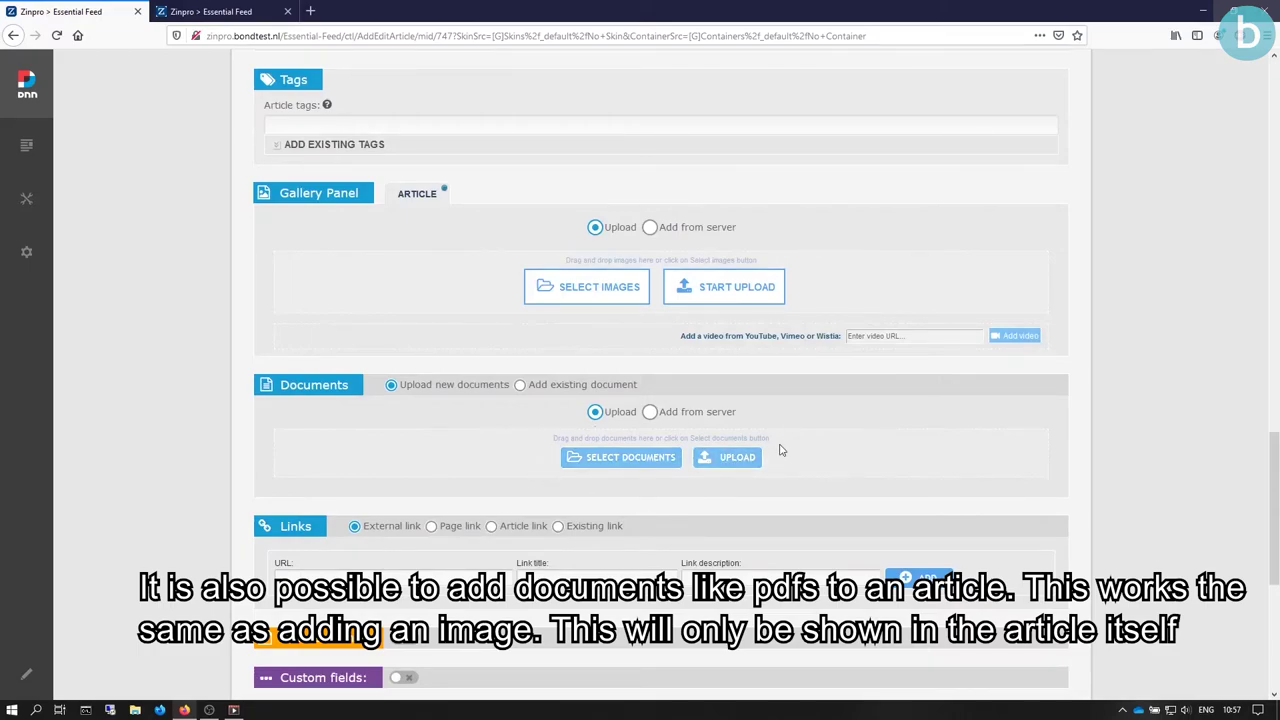
{"action": "scroll", "coordinate": [389, 441], "scroll_direction": "down", "scroll_amount": 1}
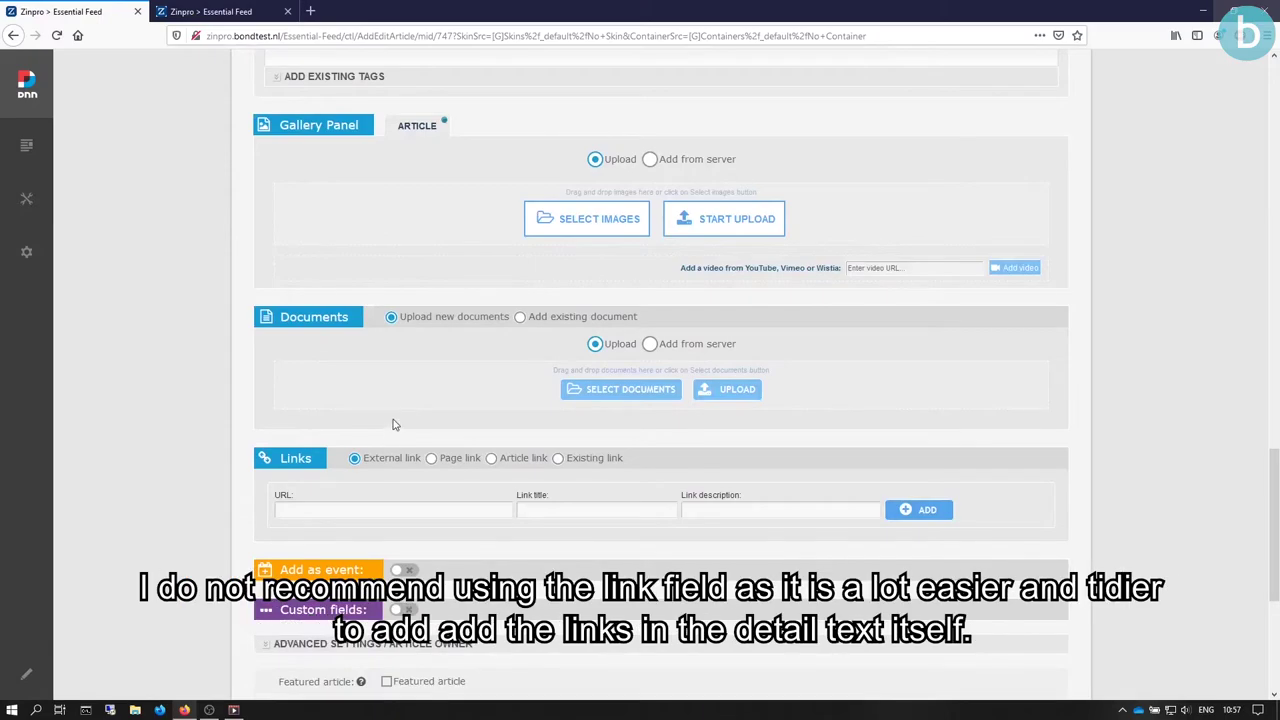
{"action": "scroll", "coordinate": [393, 424], "scroll_direction": "down", "scroll_amount": 1}
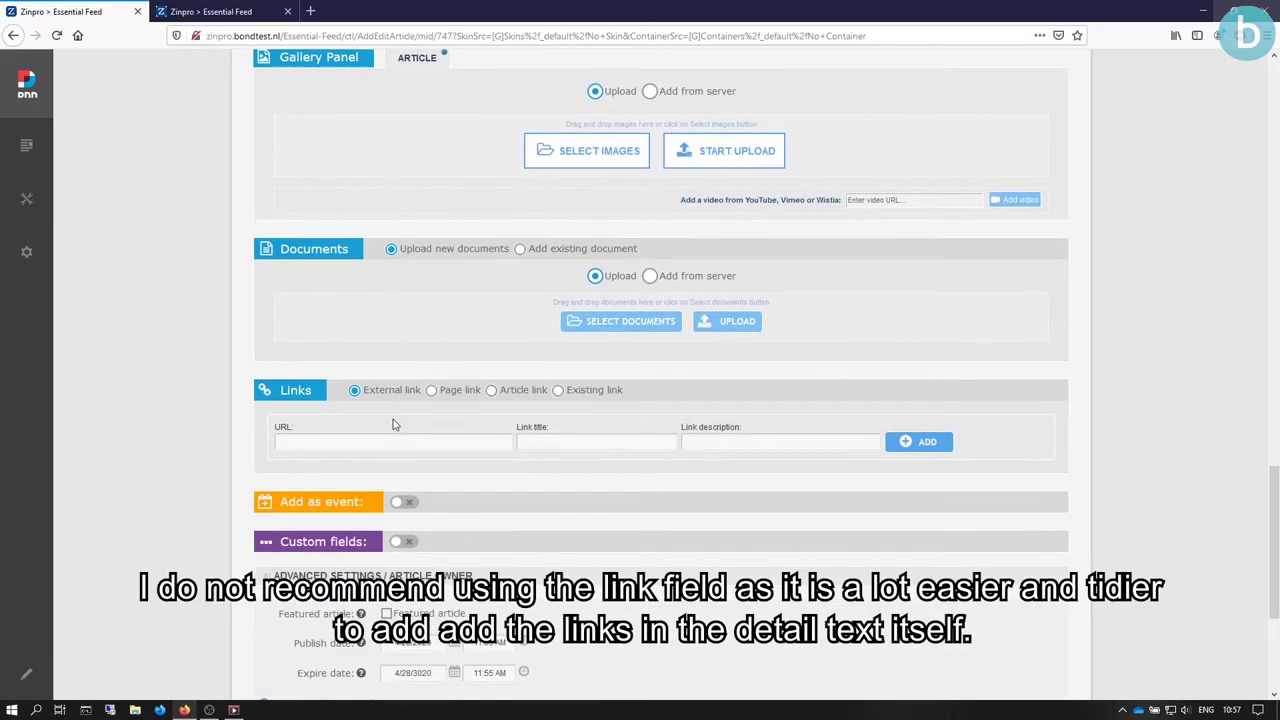
{"action": "scroll", "coordinate": [393, 421], "scroll_direction": "down", "scroll_amount": 1}
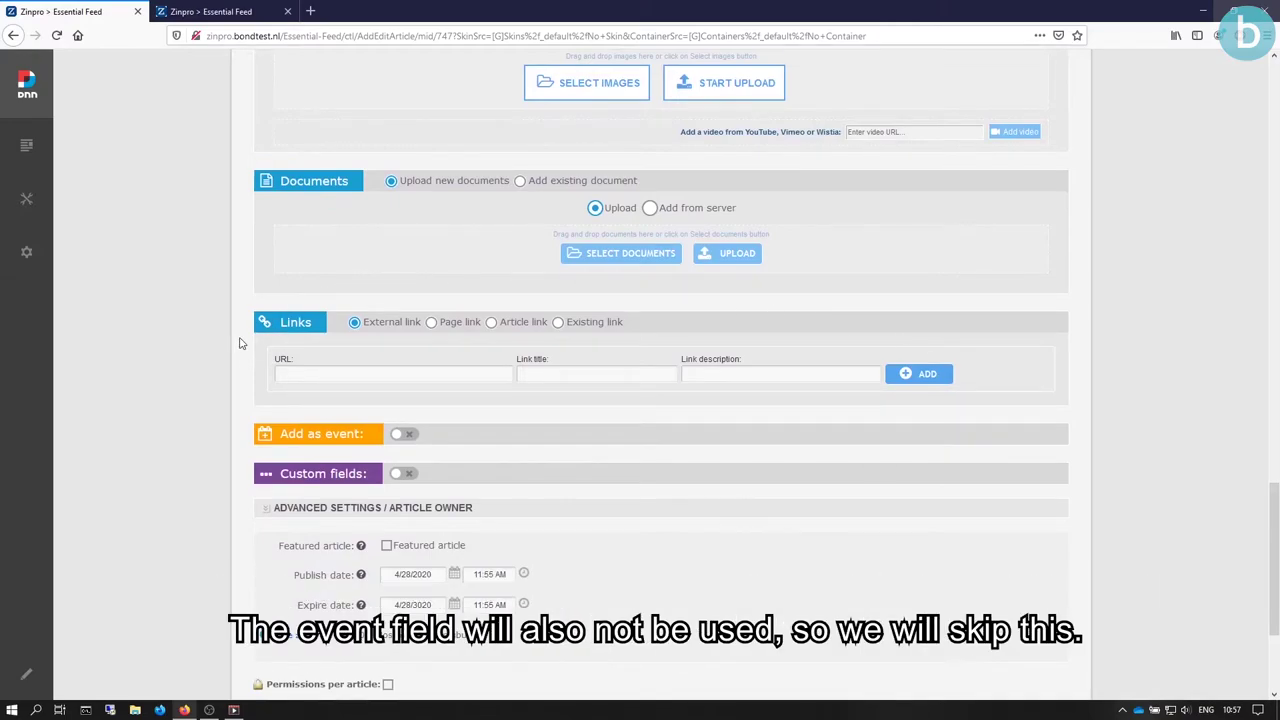
{"action": "scroll", "coordinate": [239, 343], "scroll_direction": "down", "scroll_amount": 2}
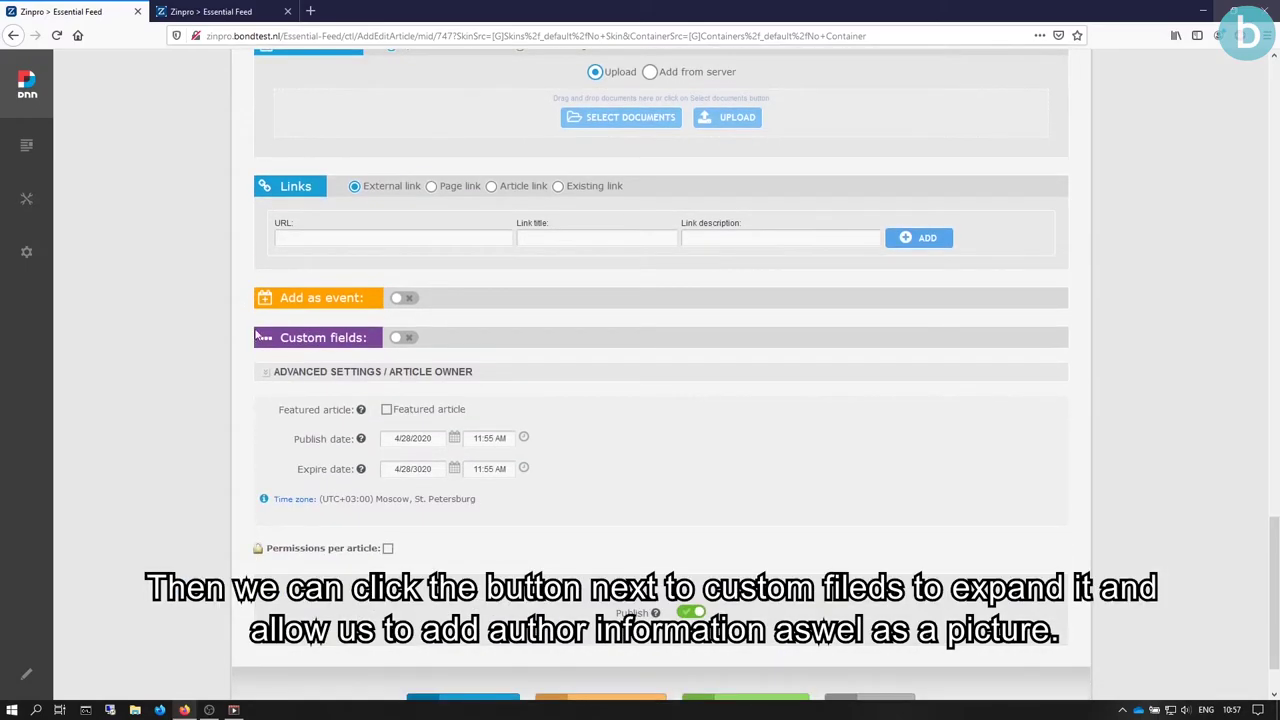
Turn on custom fields and fill in the author's name.
{"action": "left_click", "coordinate": [403, 338]}
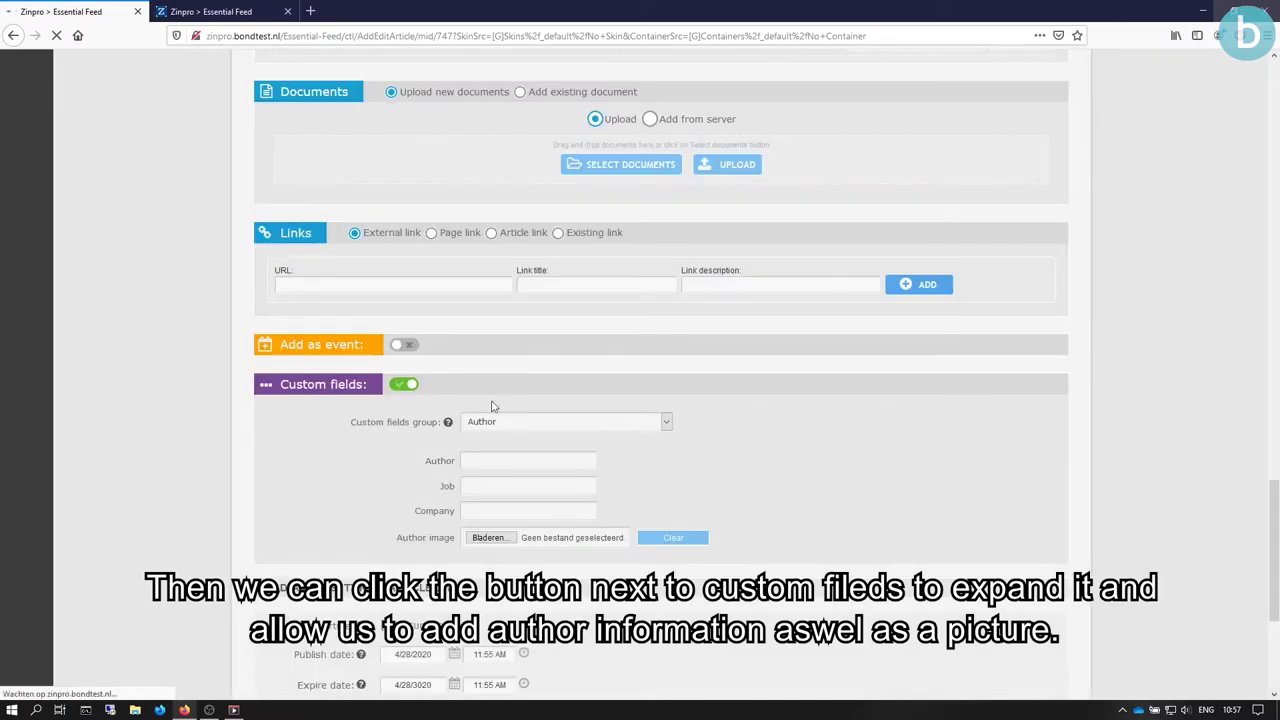
{"action": "left_click", "coordinate": [502, 460]}
{"action": "type", "text": "Francesco"}
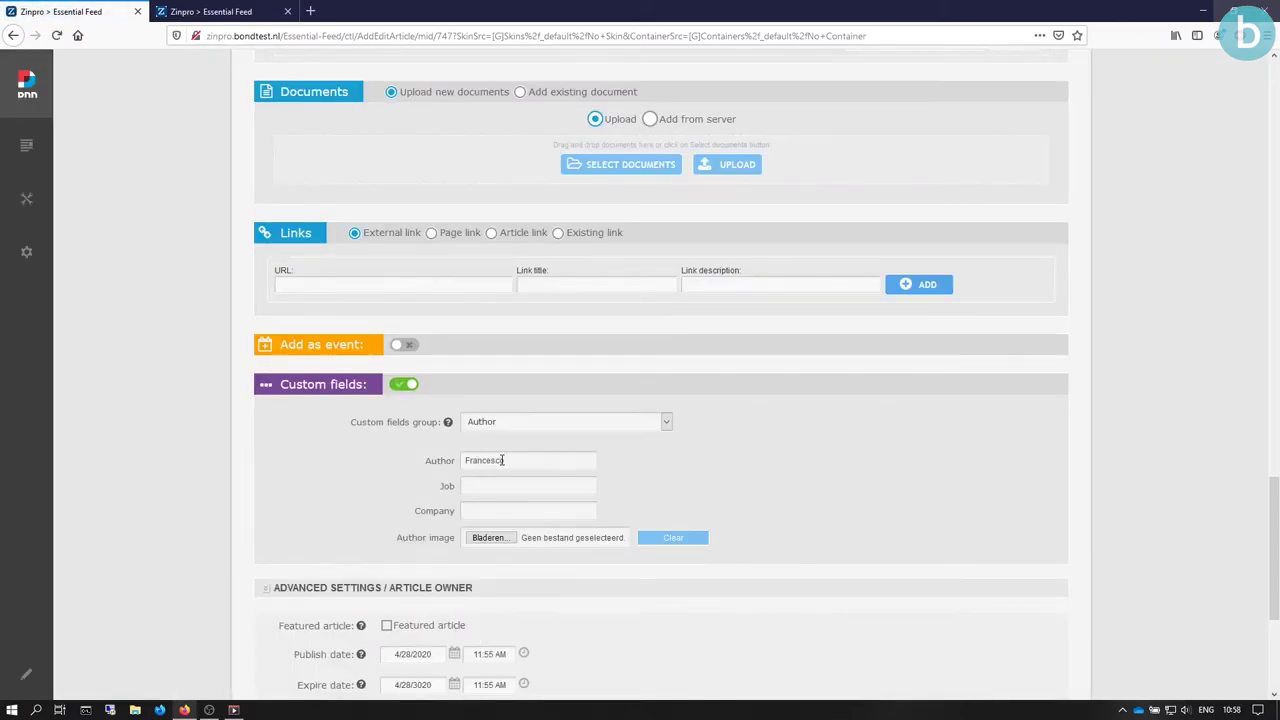
Check the publish date calendar, leaving it at 4/28/2020.
{"action": "scroll", "coordinate": [505, 450], "scroll_direction": "down", "scroll_amount": 1}
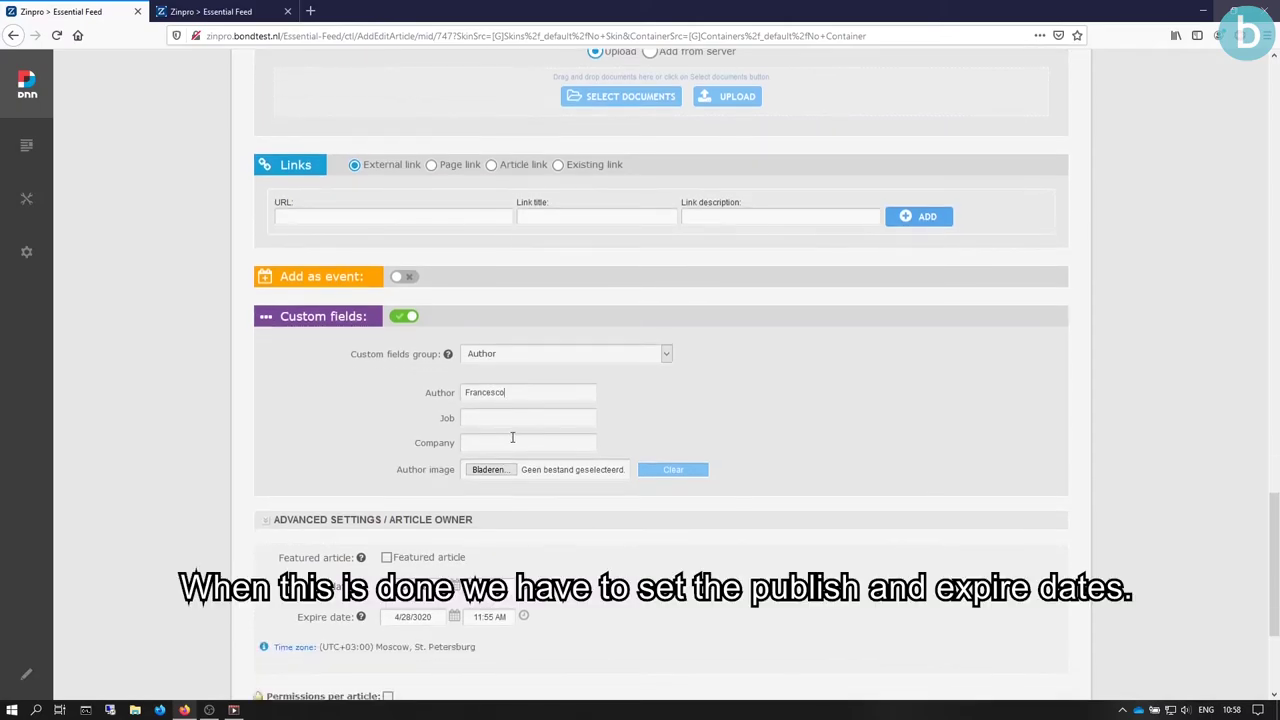
{"action": "scroll", "coordinate": [517, 432], "scroll_direction": "down", "scroll_amount": 1}
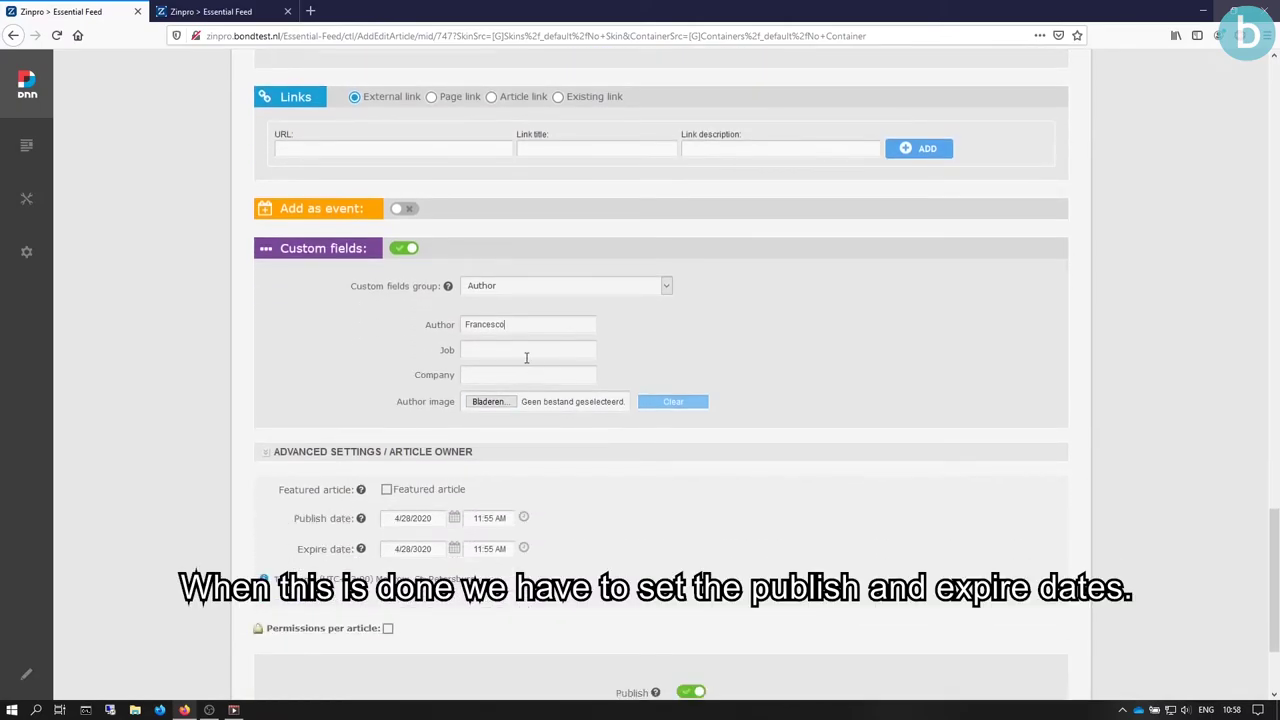
{"action": "scroll", "coordinate": [513, 489], "scroll_direction": "down", "scroll_amount": 1}
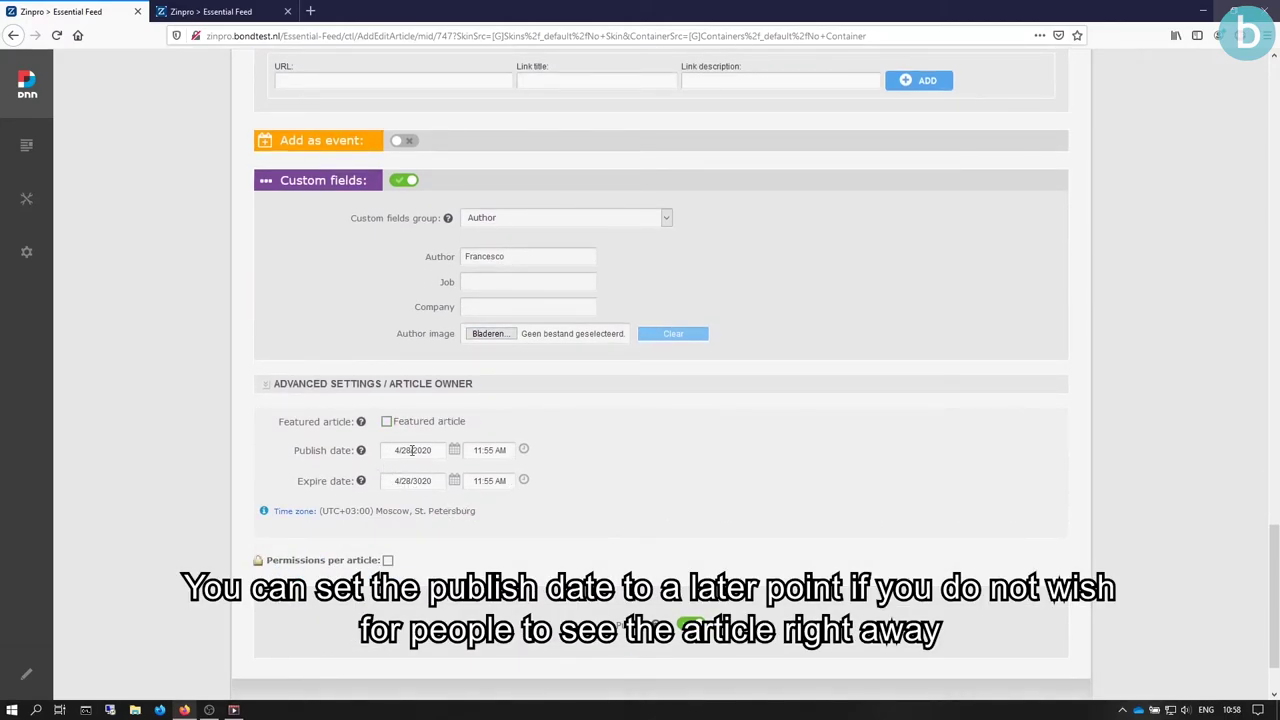
{"action": "left_click", "coordinate": [411, 451]}
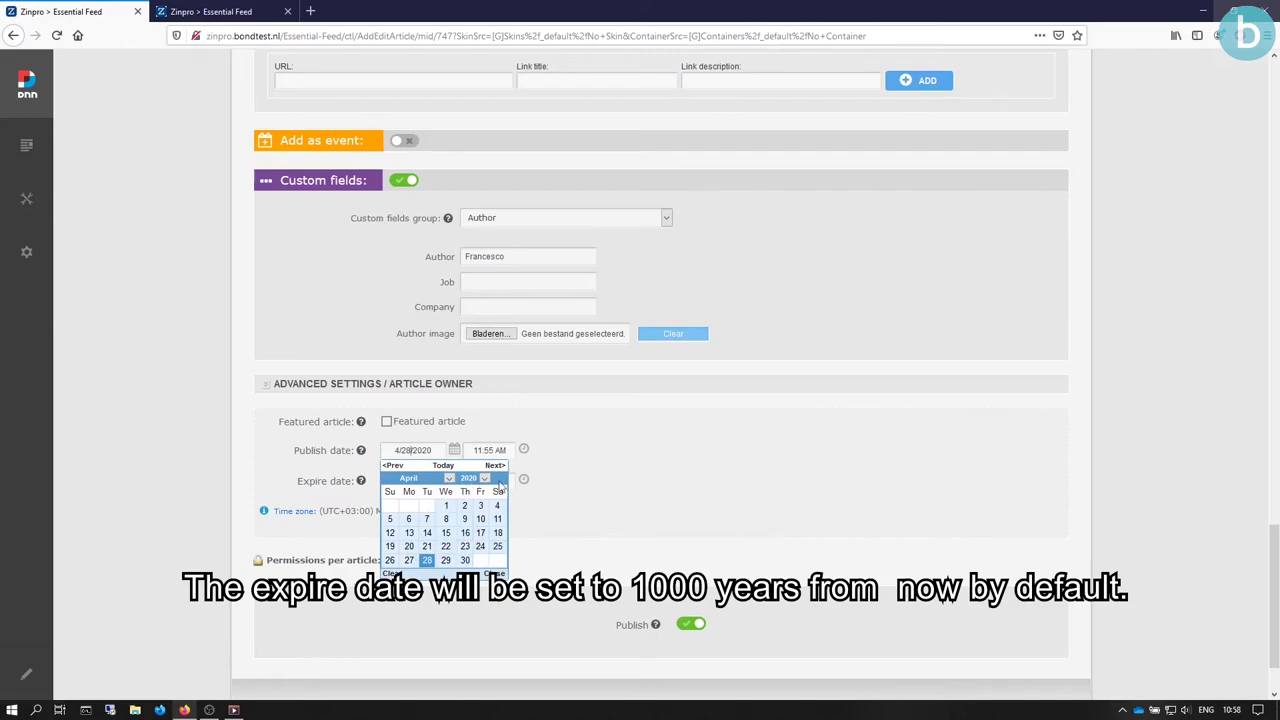
{"action": "left_click", "coordinate": [421, 481]}
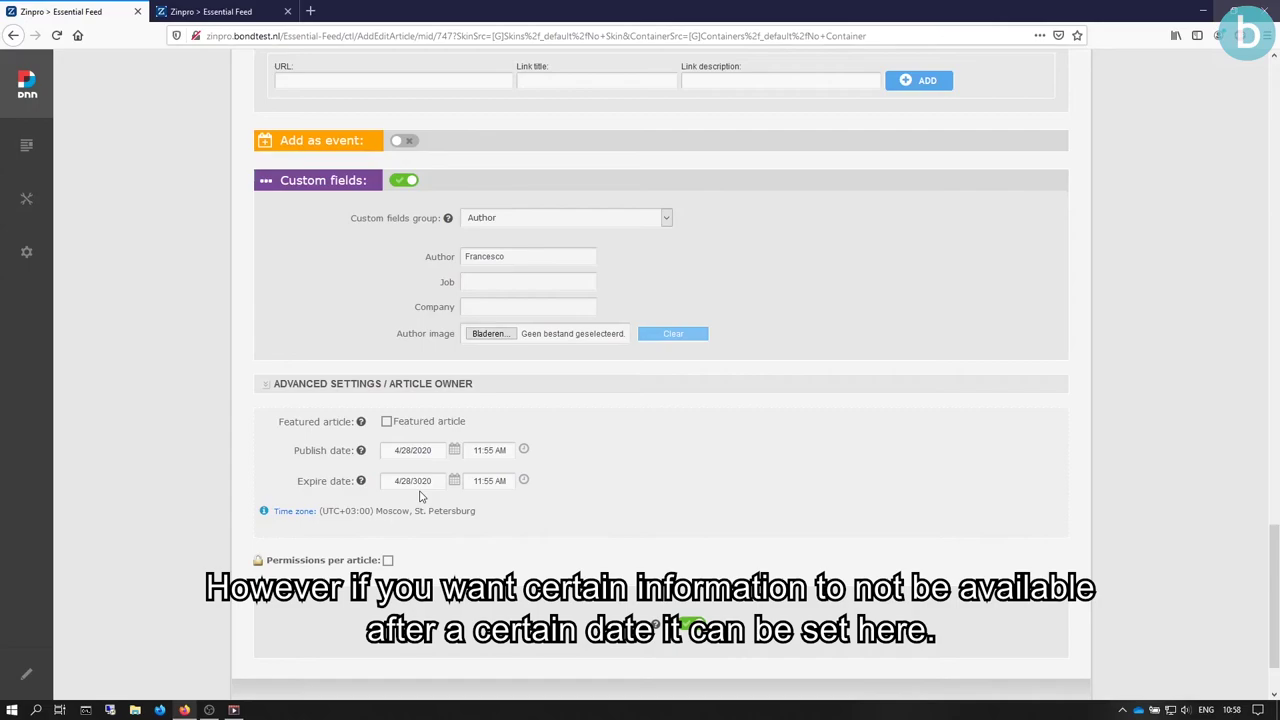
Mark the article as featured, comparing against the Essential Feed article listing.
{"action": "left_click", "coordinate": [386, 422]}
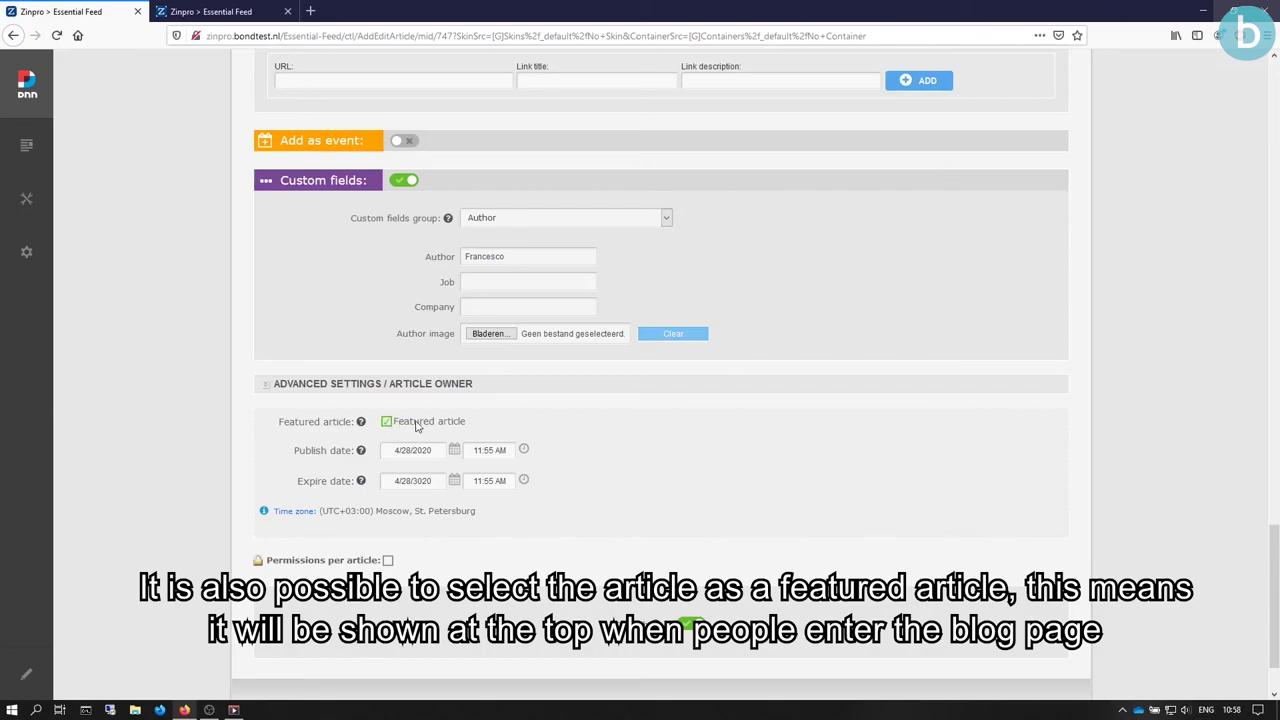
{"action": "left_click", "coordinate": [228, 11]}
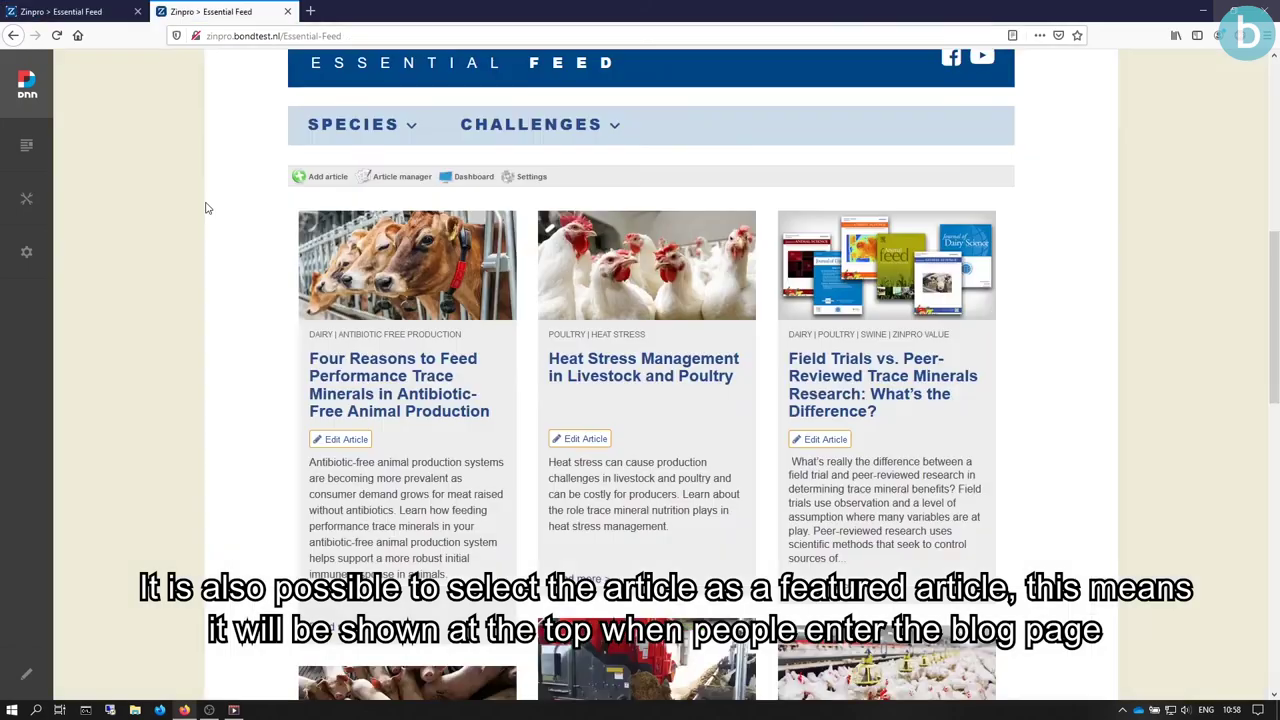
{"action": "scroll", "coordinate": [206, 220], "scroll_direction": "up", "scroll_amount": 5}
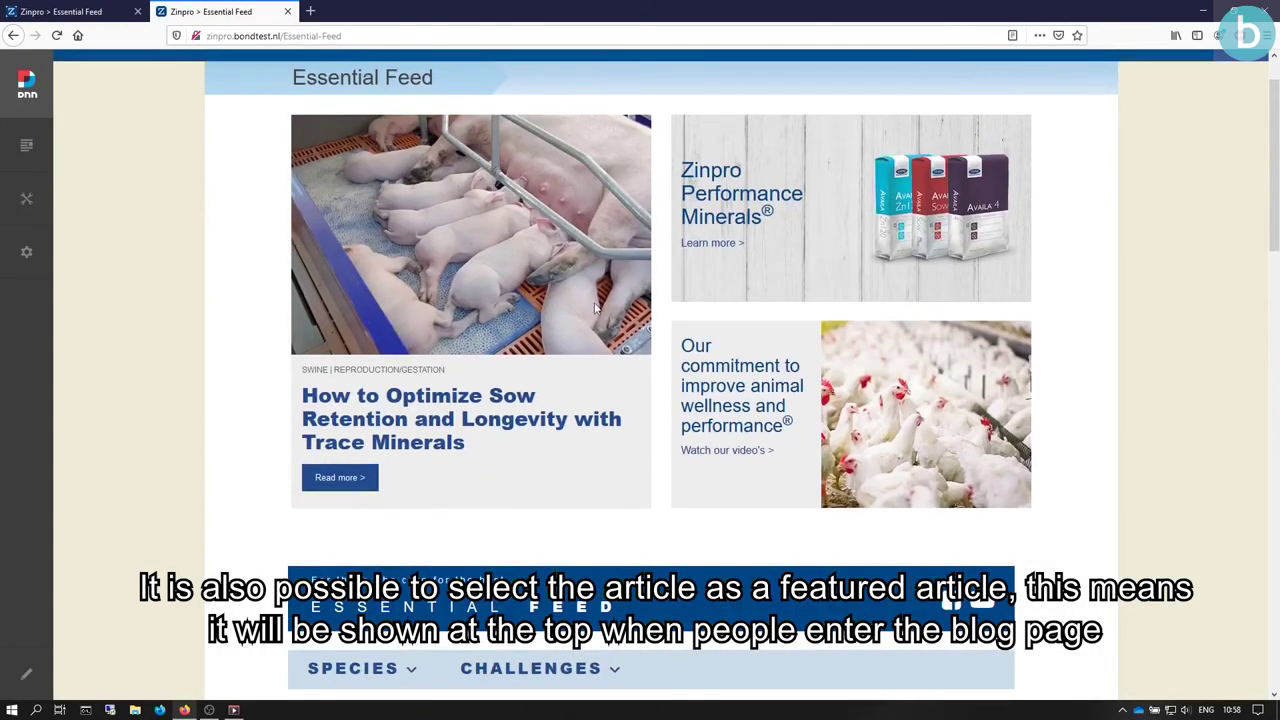
{"action": "left_click", "coordinate": [62, 12]}
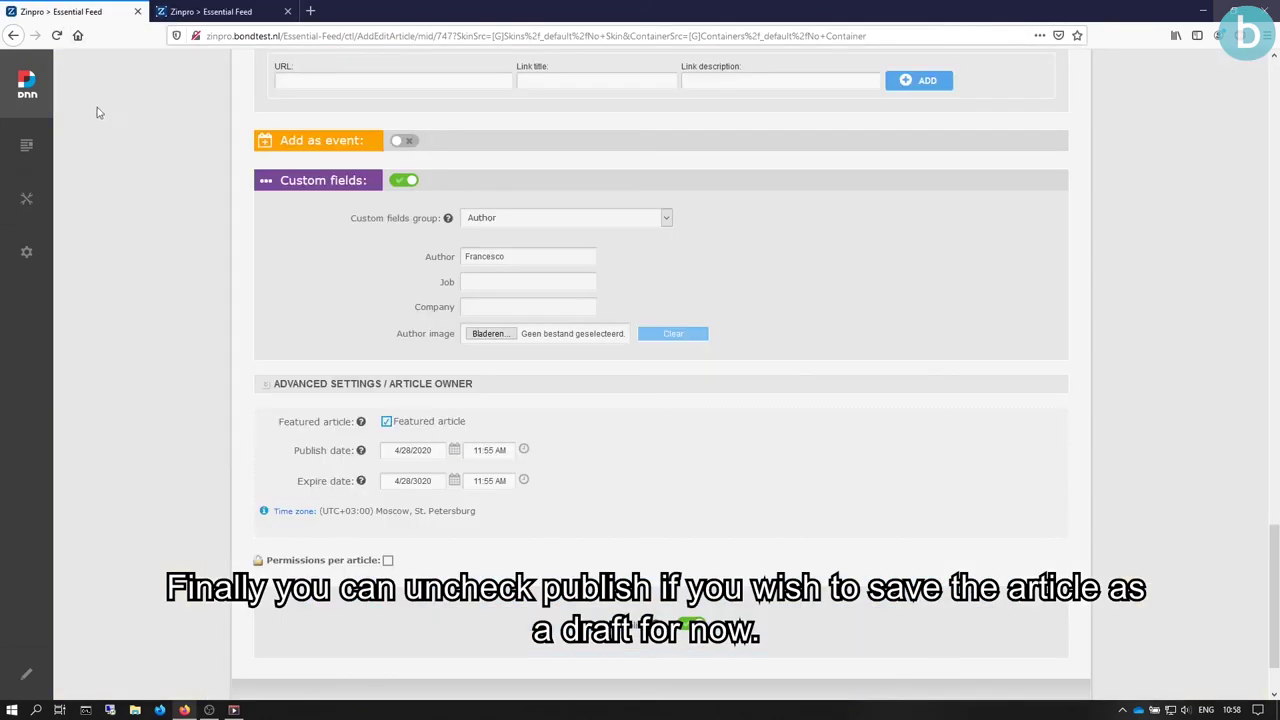
Switch publishing off and save the article as a draft.
{"action": "scroll", "coordinate": [230, 400], "scroll_direction": "down", "scroll_amount": 1}
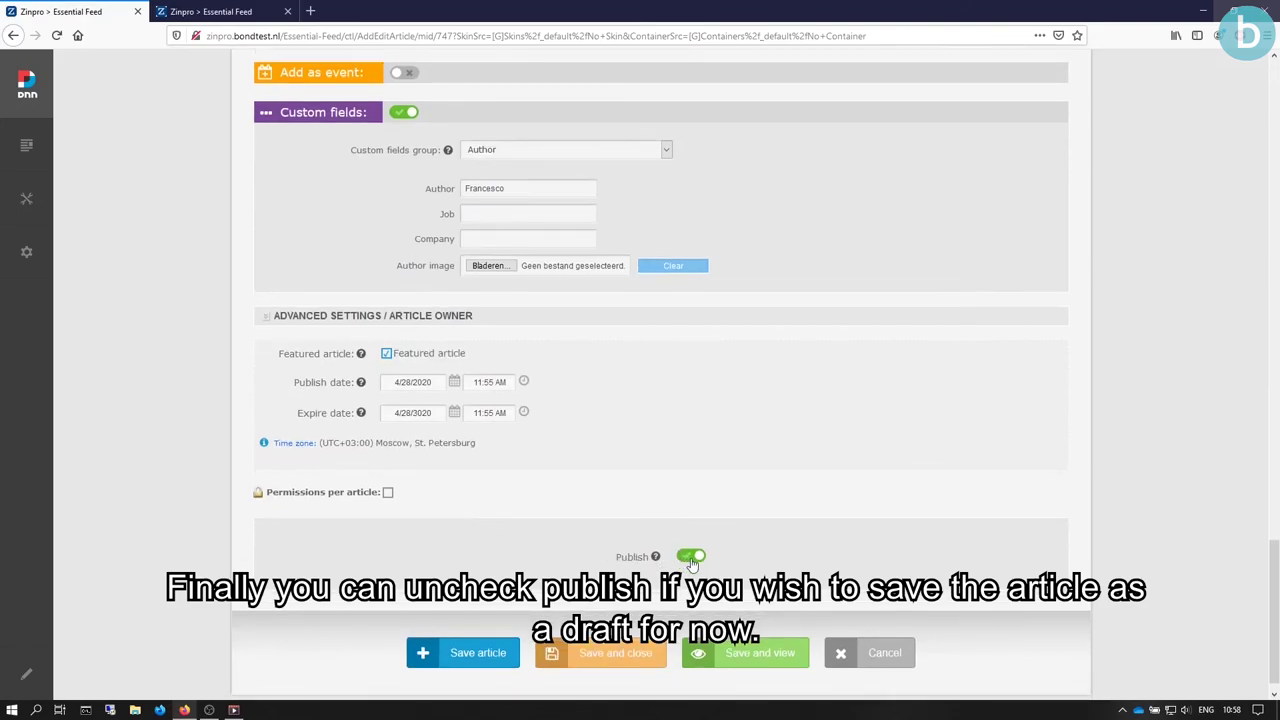
{"action": "left_click", "coordinate": [691, 558]}
{"action": "scroll", "coordinate": [722, 543], "scroll_direction": "down", "scroll_amount": 1}
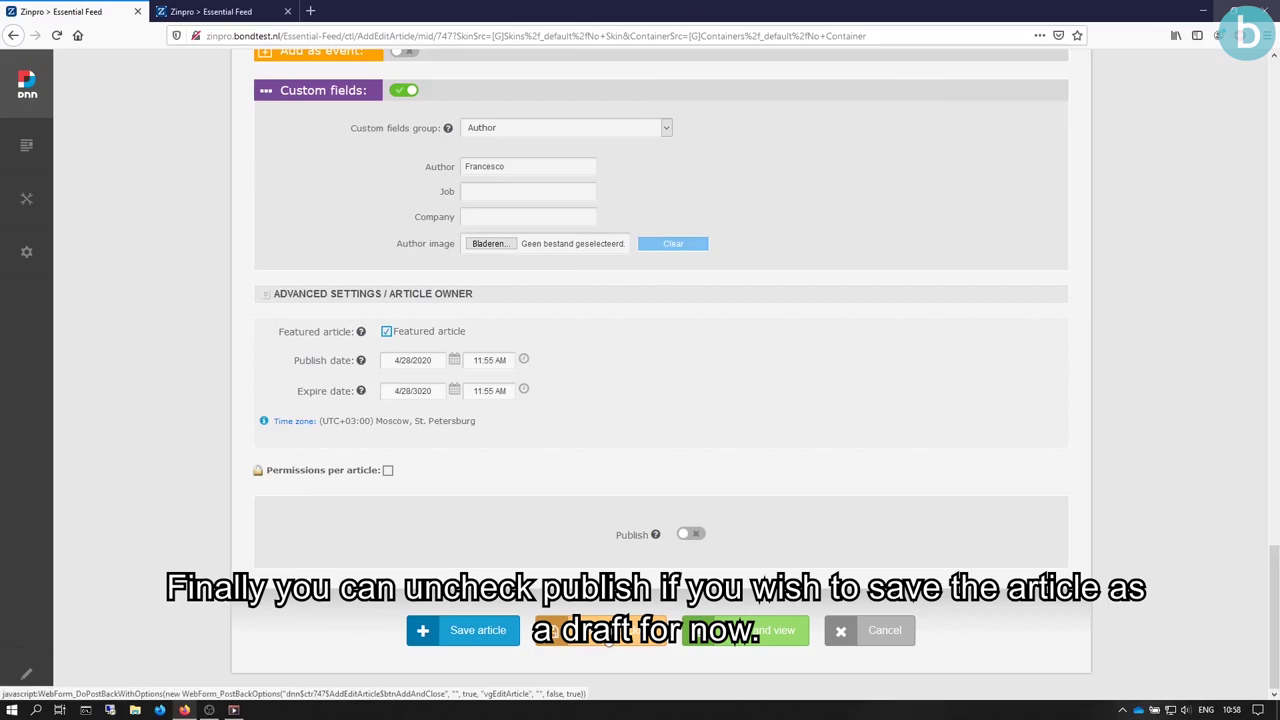
{"action": "left_click", "coordinate": [608, 642]}
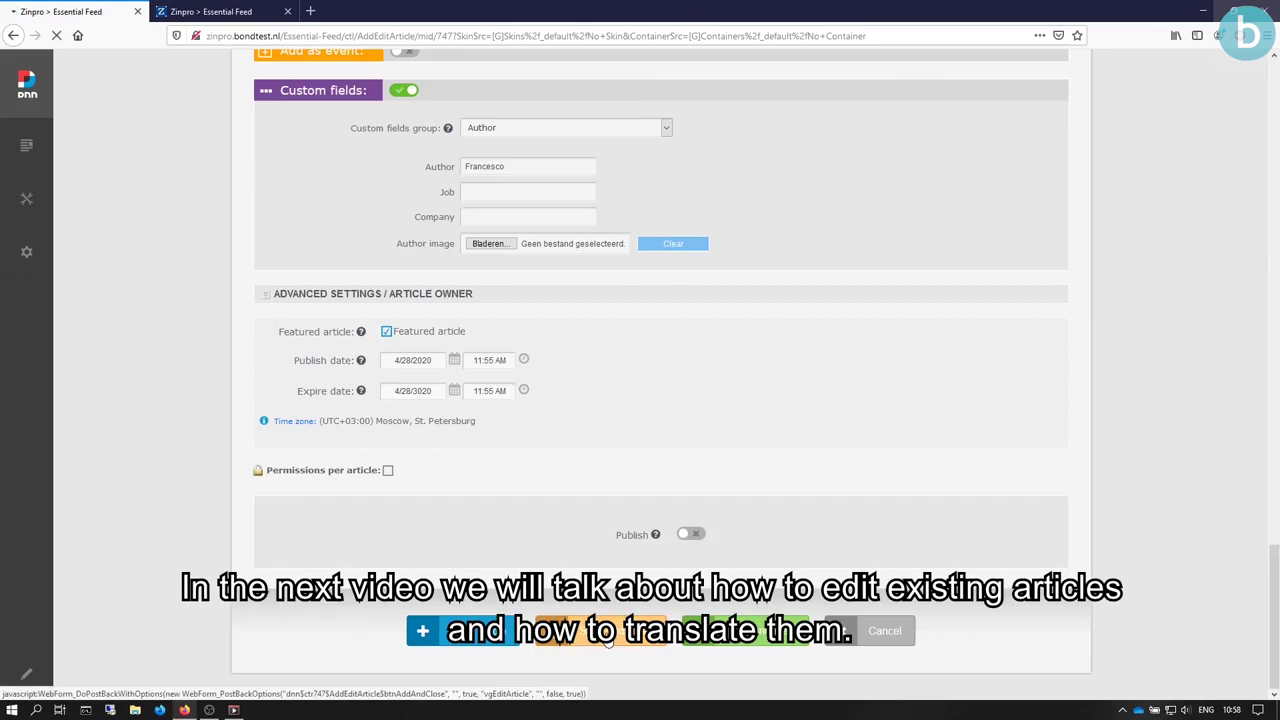